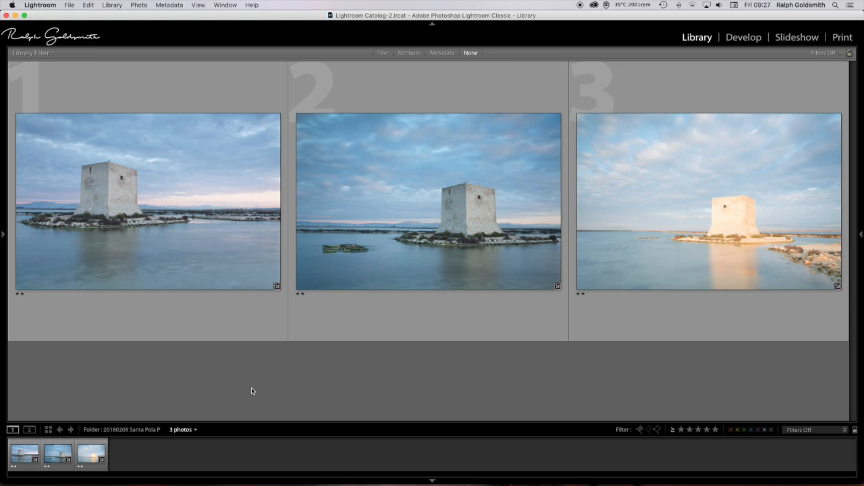
Open the first tower photo for developing and review its edit history and lens correction settings
left_click(183, 232)
key("d")
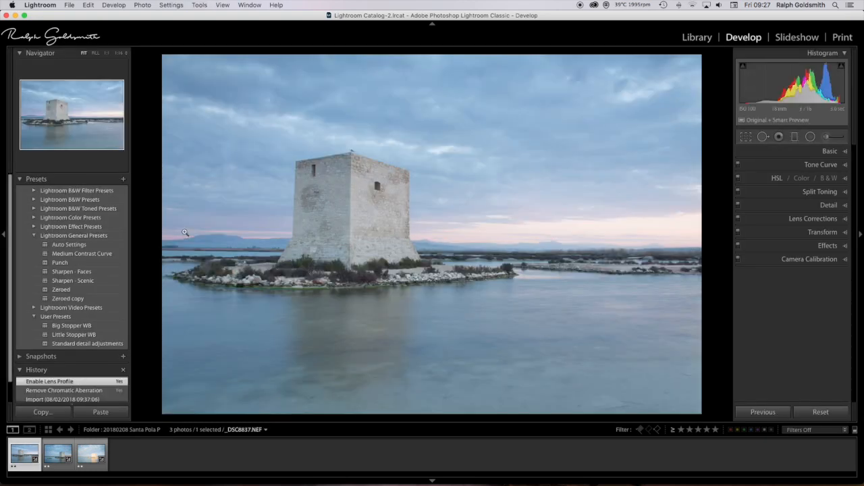
scroll(90, 345, "down", 1)
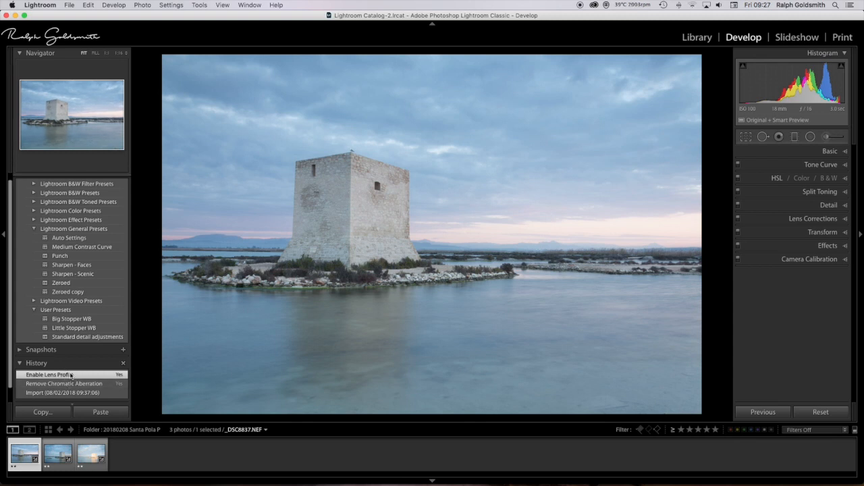
left_click(843, 220)
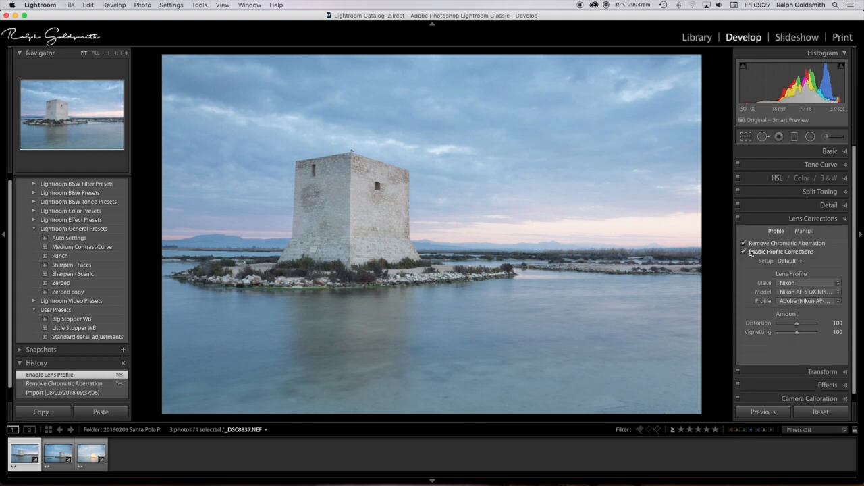
left_click(845, 220)
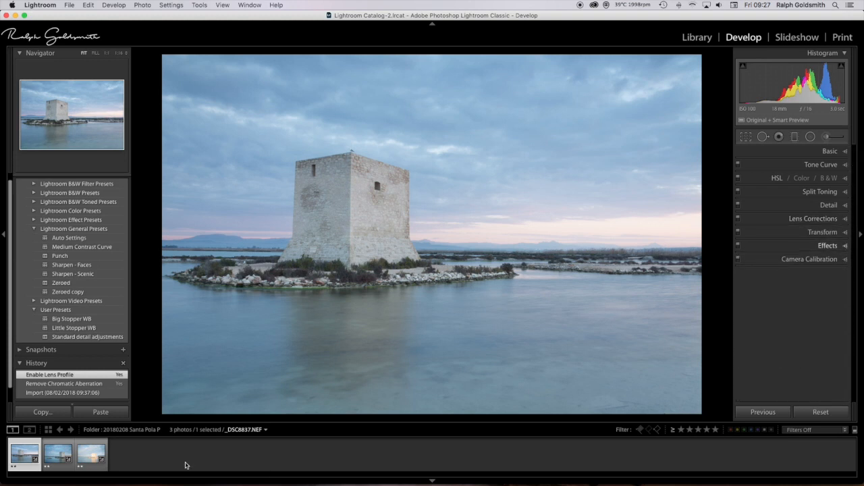
View the second and third tower photos at full size and return to the first one
left_click(61, 457)
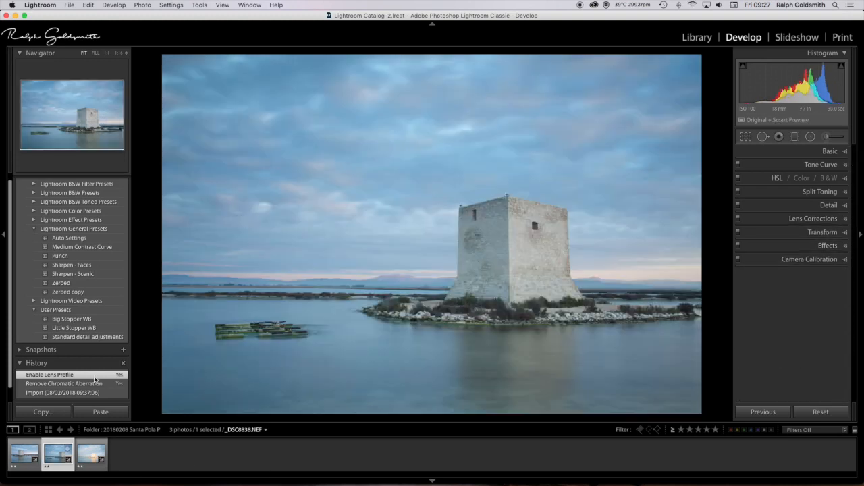
left_click(89, 456)
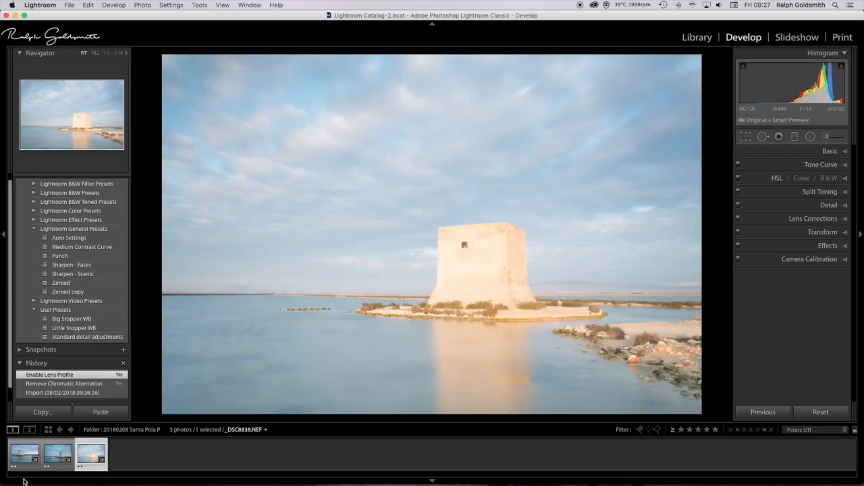
left_click(25, 459)
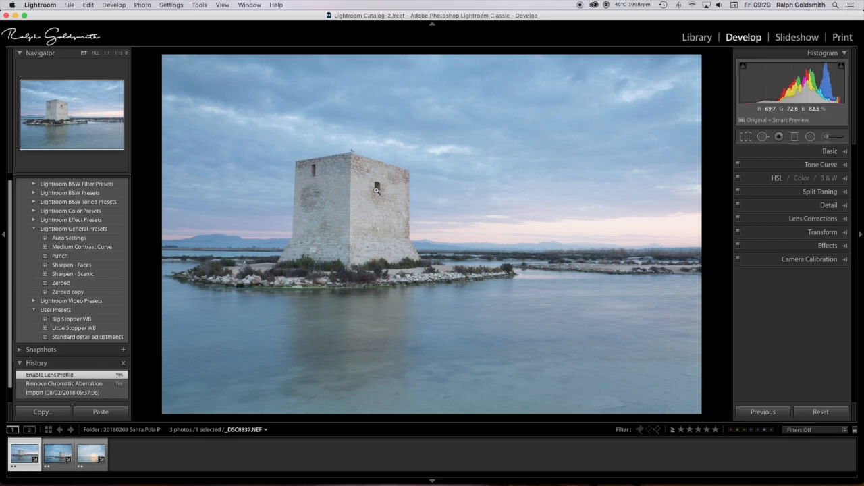
Set the photo's exposure to −0.60, whites to +55 and blacks to −11, using the clipping preview for the blacks
left_click(845, 153)
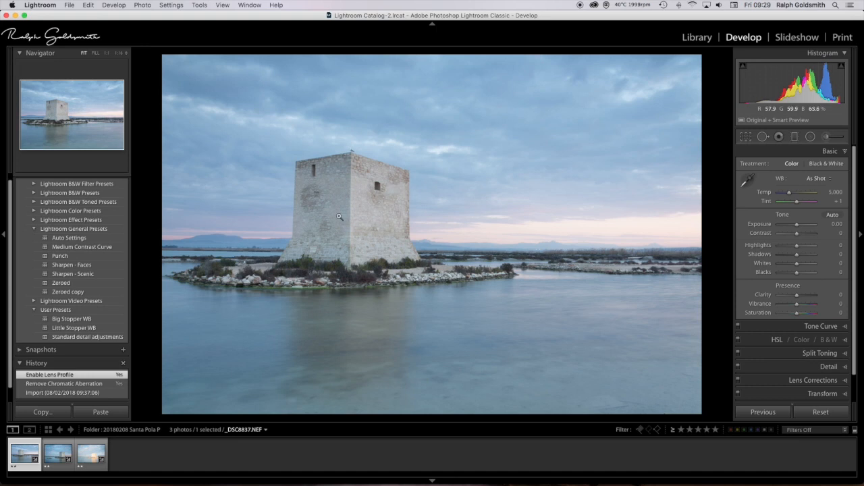
left_click(797, 226)
left_click_drag(797, 227, 794, 226)
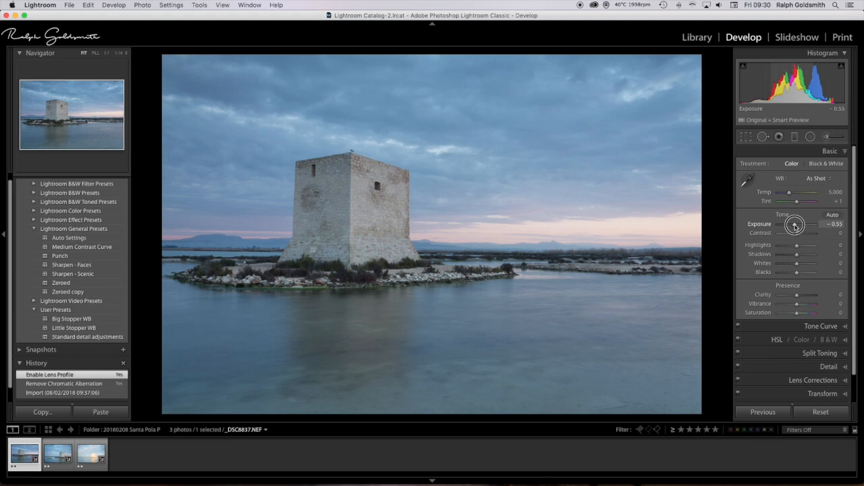
left_click_drag(795, 227, 795, 227)
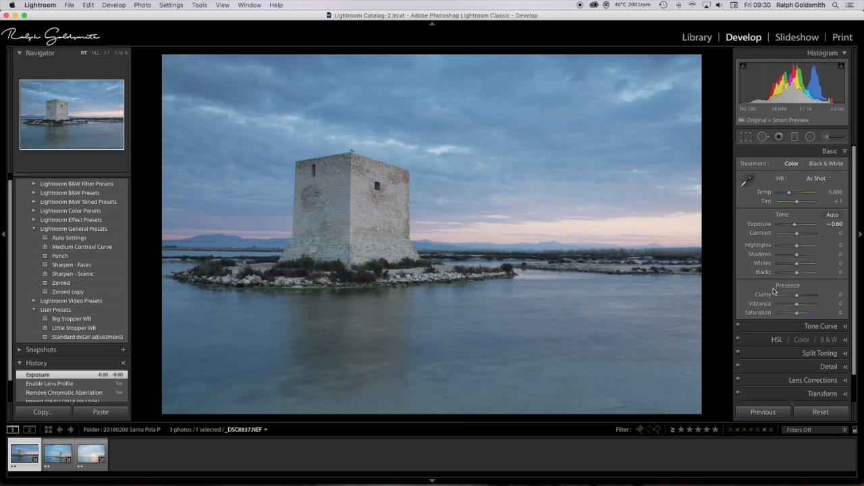
left_click_drag(798, 267, 807, 265)
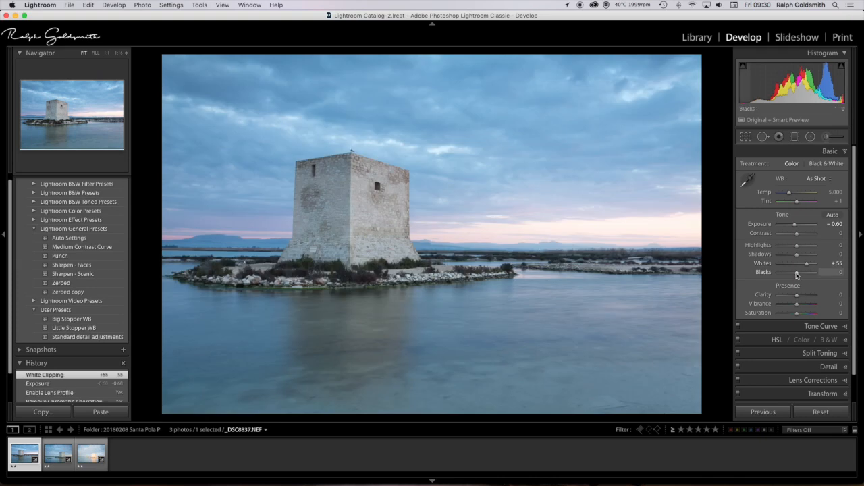
key("alt")
left_click_drag(796, 272, 793, 273)
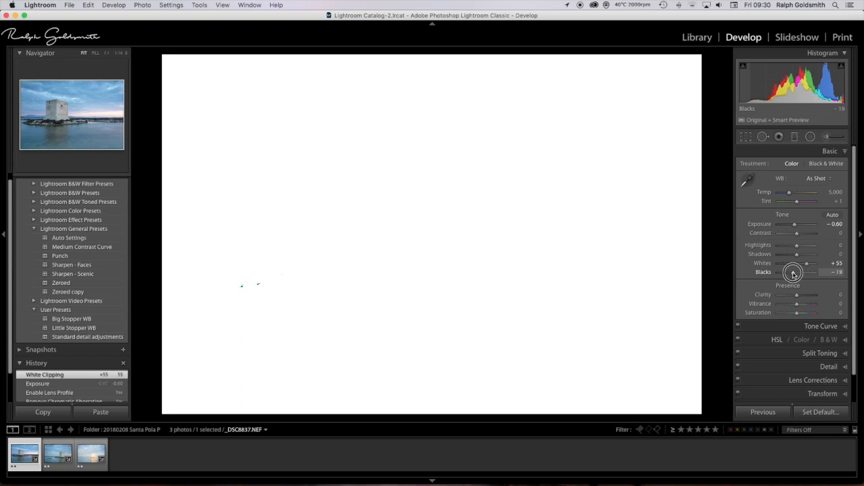
left_click_drag(794, 273, 794, 272)
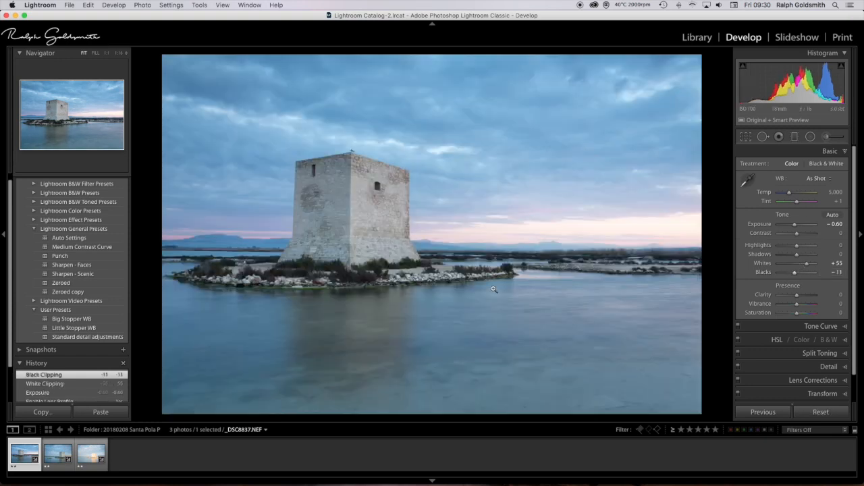
Set shadows to +53 and highlights to −51, and boost the colour with vibrance +18 and saturation +7
left_click_drag(797, 256, 807, 255)
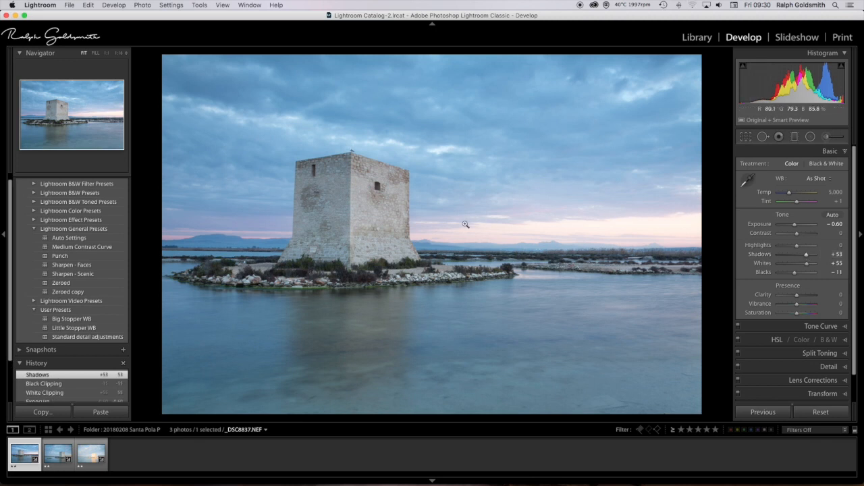
left_click_drag(798, 246, 788, 247)
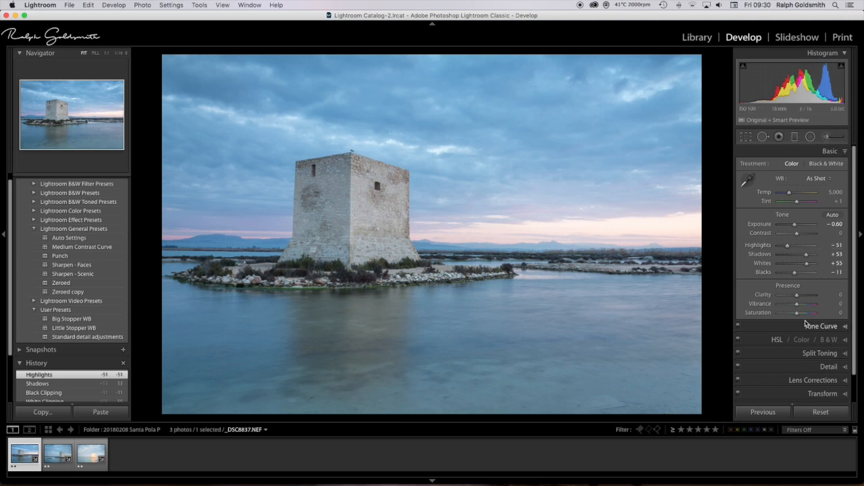
left_click_drag(797, 307, 798, 313)
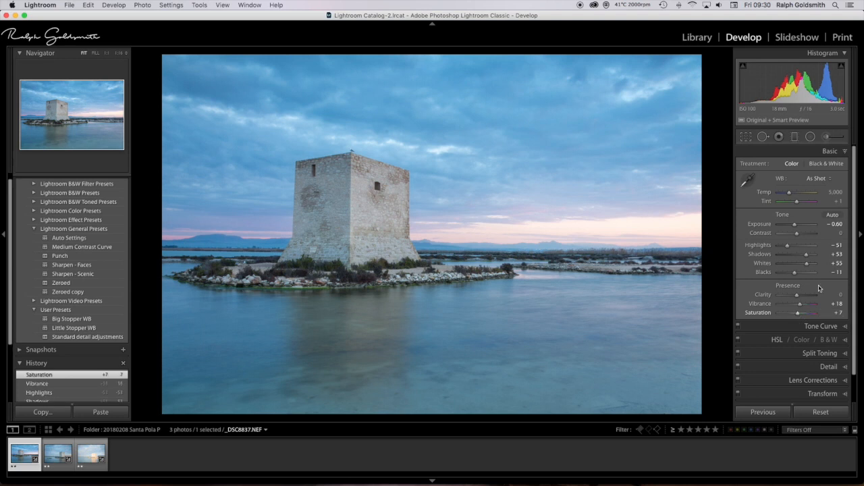
left_click(844, 153)
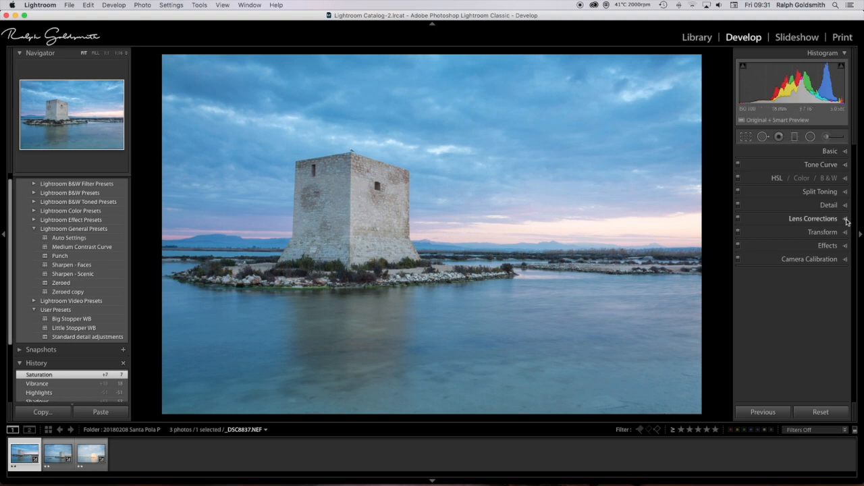
Split-tone the photo's highlights with hue 6 and saturation 13
left_click(846, 194)
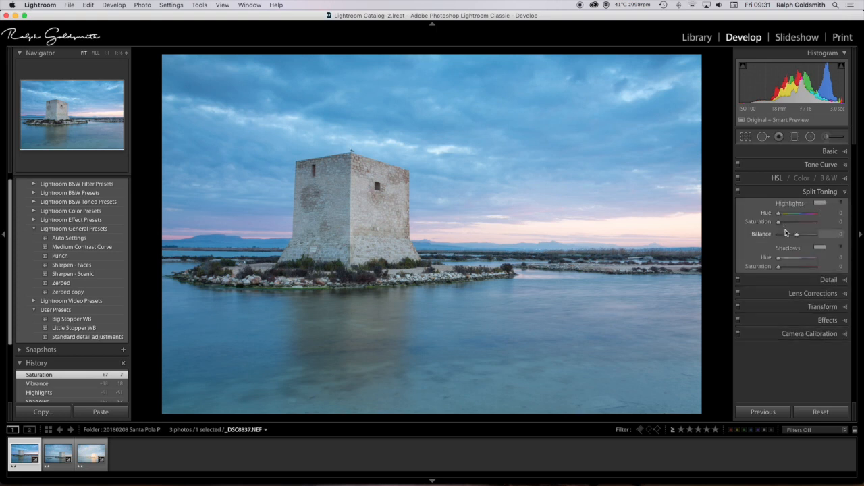
left_click(779, 214)
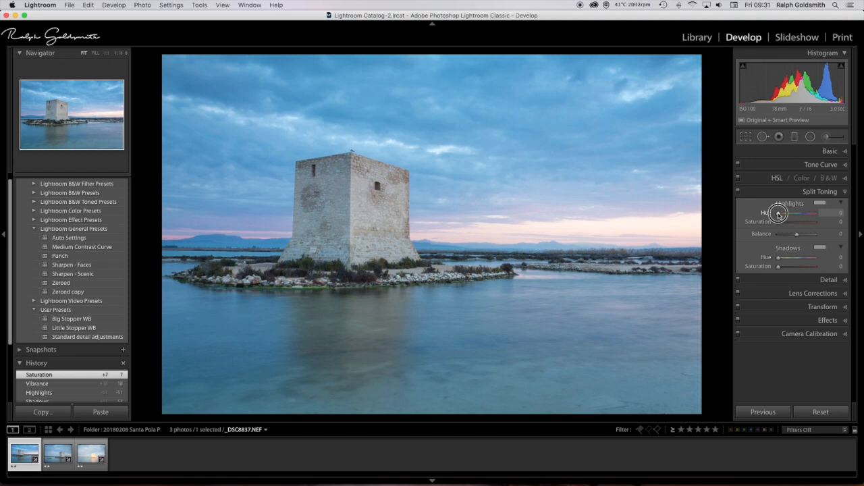
left_click_drag(778, 214, 784, 224)
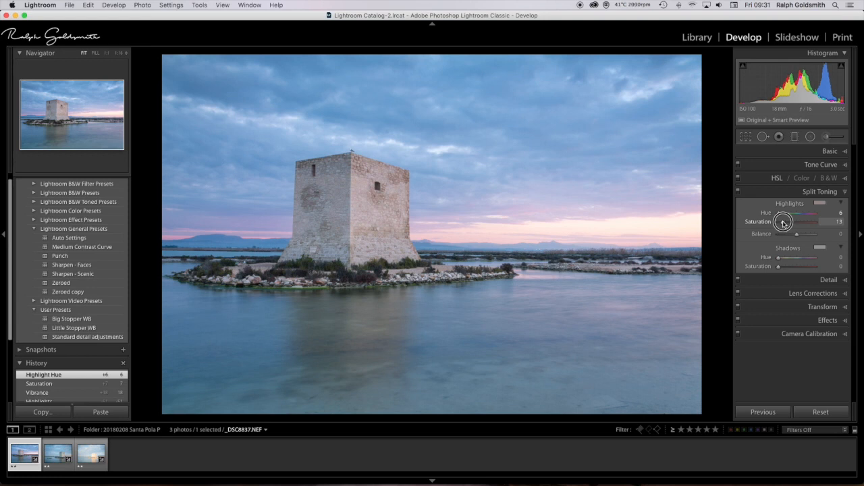
left_click_drag(783, 223, 784, 223)
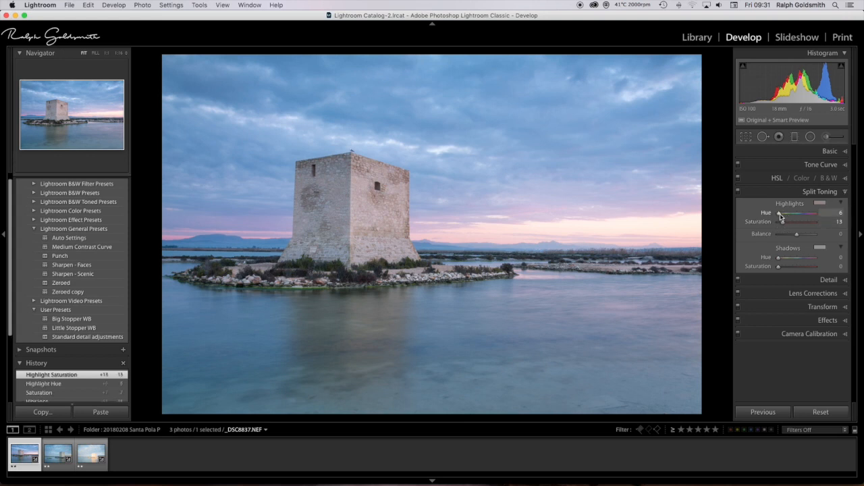
left_click(846, 195)
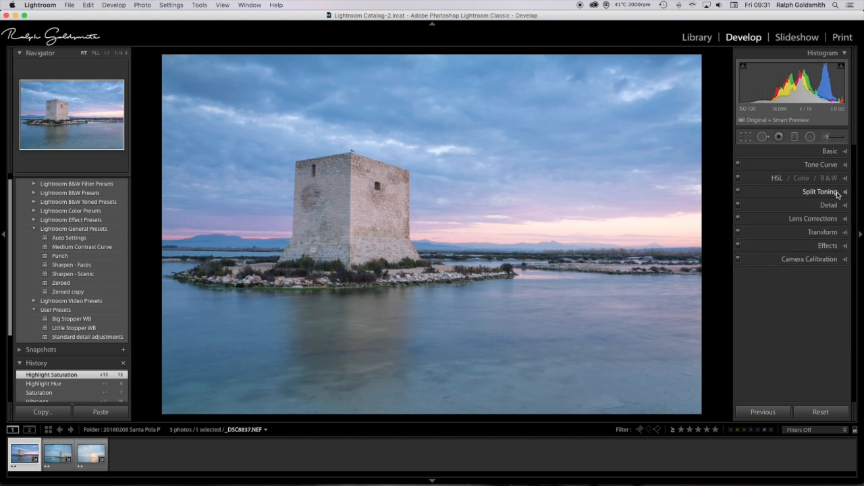
Darken the photo further by setting exposure to −0.95 and highlights to −67
left_click(847, 152)
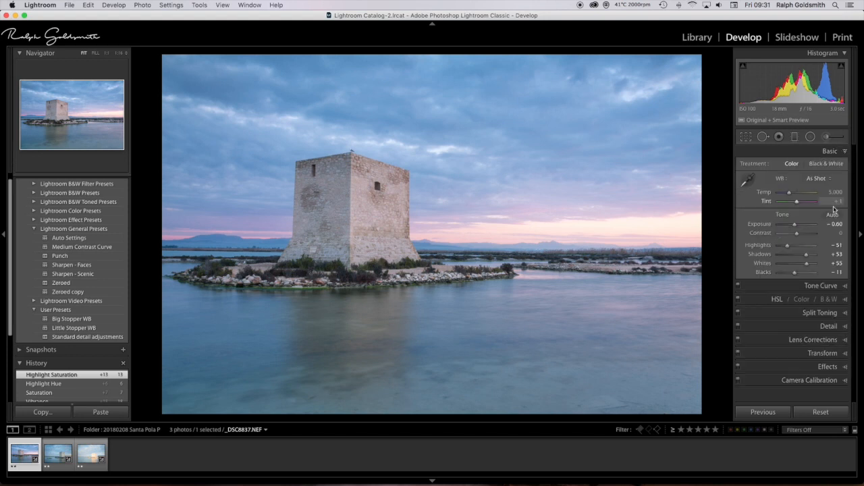
left_click_drag(795, 226, 794, 227)
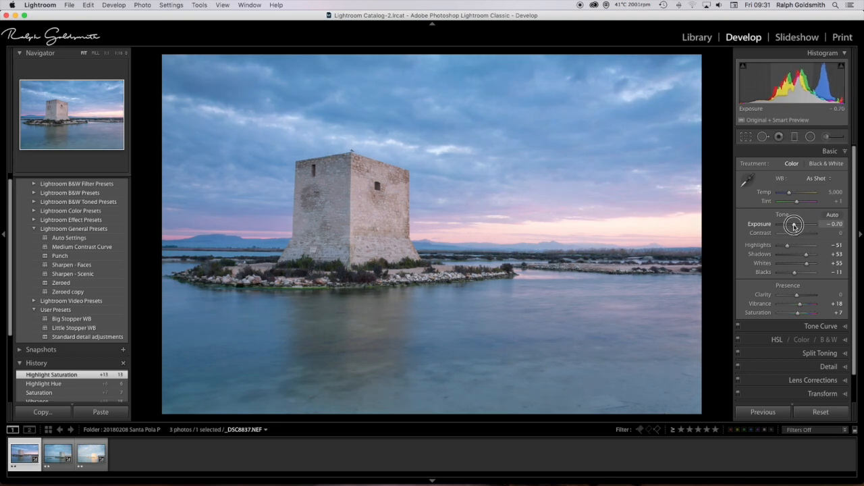
left_click_drag(794, 226, 793, 226)
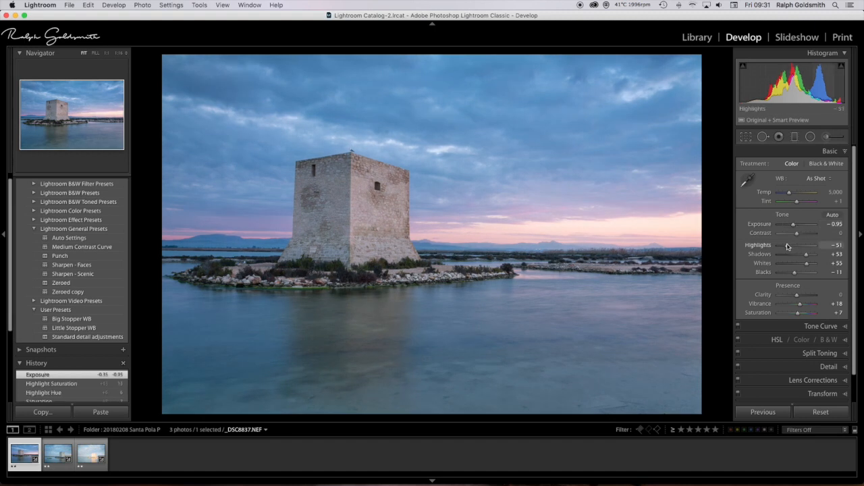
left_click_drag(787, 247, 783, 247)
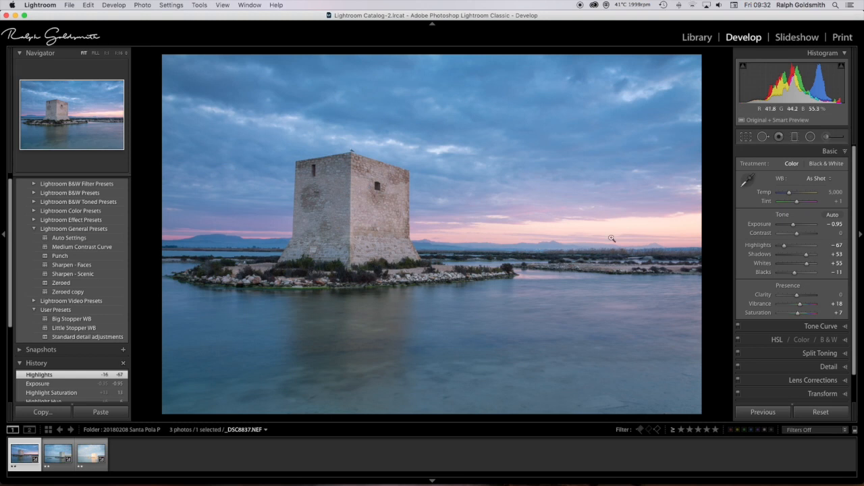
Add a graduated filter over the water up to the horizon with cleared effect settings, exposure 0.20 and shadows 5
left_click(794, 137)
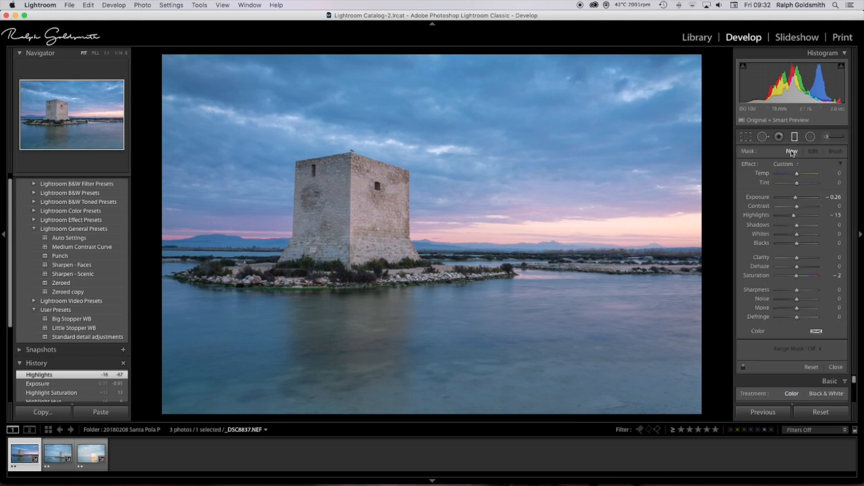
double_click(750, 166)
left_click_drag(467, 321, 467, 246)
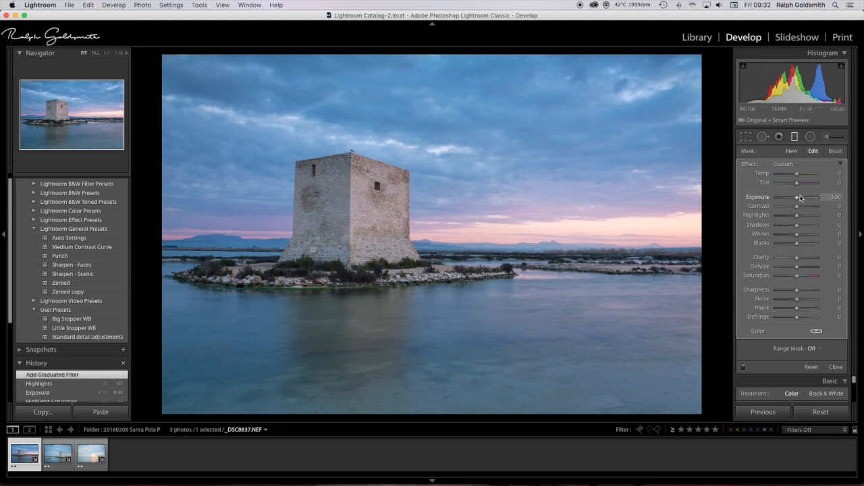
left_click_drag(797, 198, 799, 224)
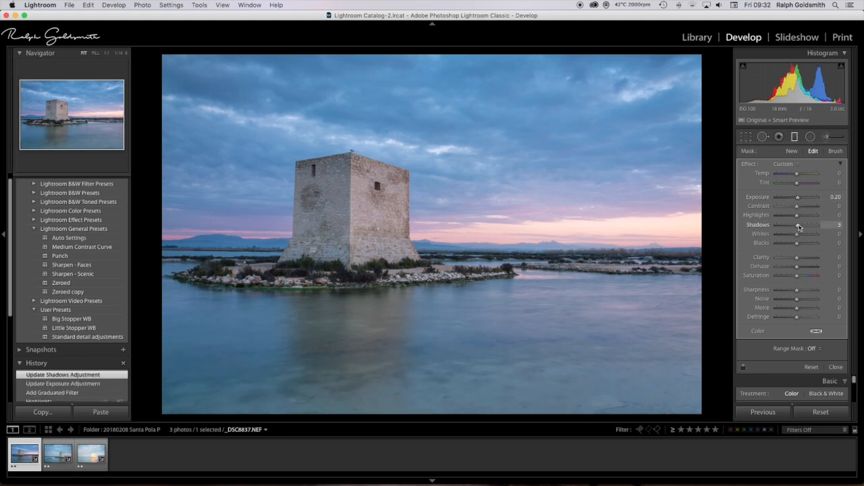
left_click(795, 139)
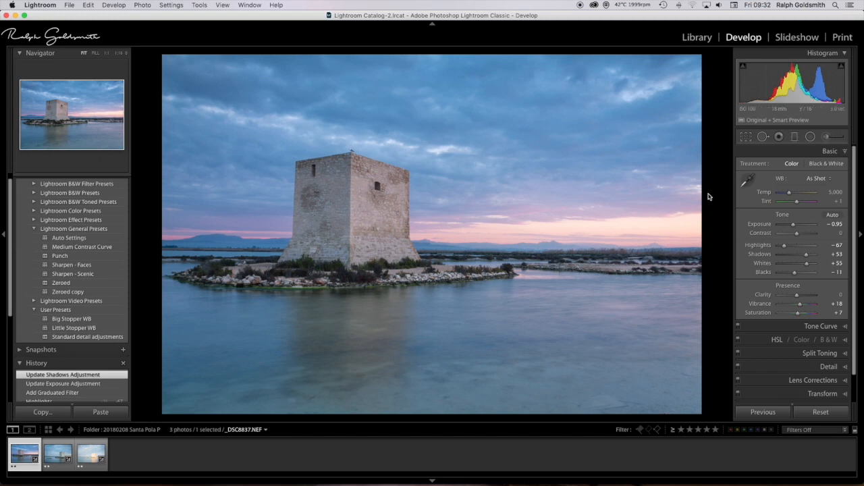
Set up an adjustment brush with temp 10, exposure 0.16, clarity 10 and saturation 6
left_click(827, 139)
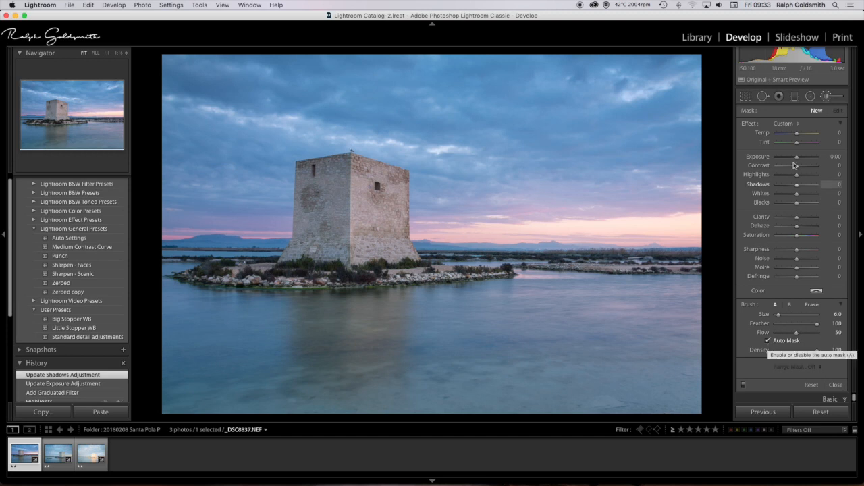
left_click(796, 133)
left_click_drag(797, 133, 799, 157)
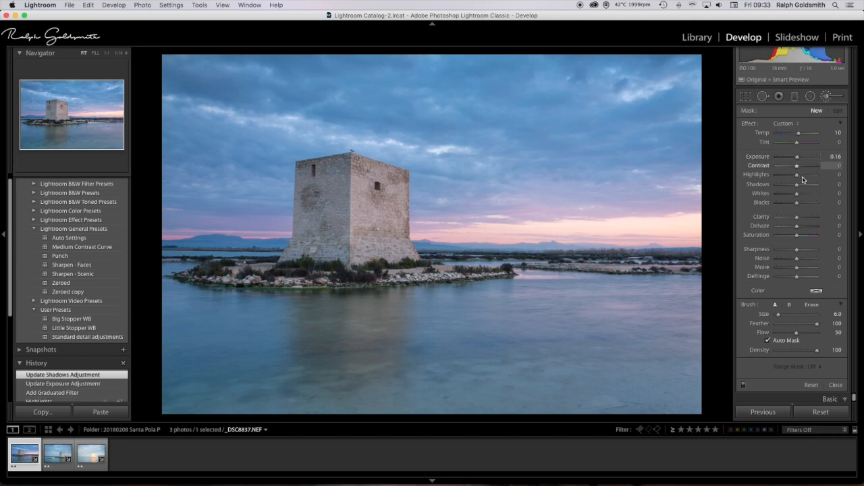
left_click_drag(797, 217, 800, 235)
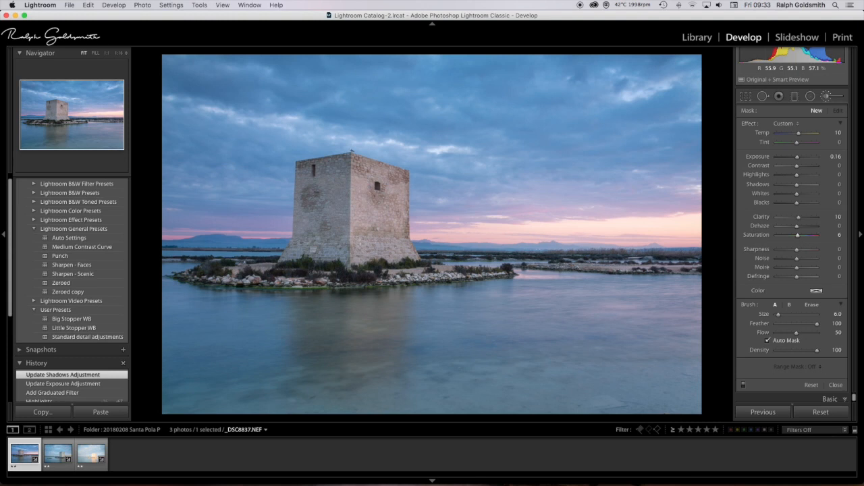
Paint the brush adjustment over the tower's stone faces and the rocky shore around its base
left_click_drag(360, 244, 363, 258)
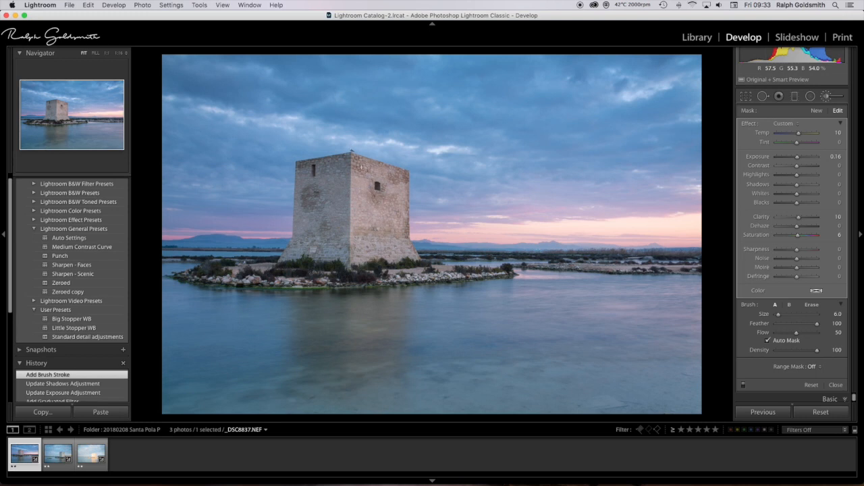
left_click_drag(361, 162, 363, 173)
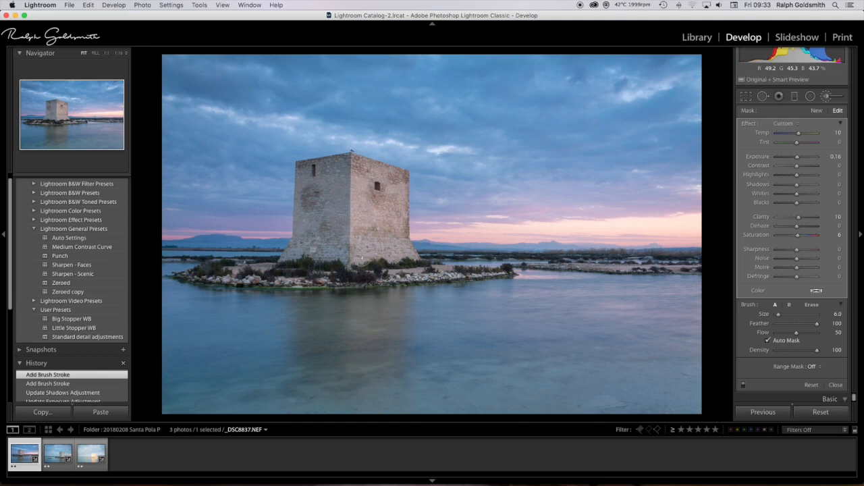
left_click_drag(404, 219, 402, 266)
mouse_move(355, 320)
left_mouse_down()
mouse_move(354, 375)
mouse_move(388, 366)
mouse_move(395, 292)
mouse_move(376, 343)
mouse_move(375, 316)
mouse_move(372, 349)
mouse_move(380, 320)
mouse_move(369, 348)
mouse_move(355, 297)
mouse_move(356, 370)
mouse_move(379, 369)
mouse_move(391, 347)
mouse_move(396, 295)
mouse_move(390, 363)
mouse_move(377, 366)
mouse_move(362, 257)
left_mouse_up()
mouse_move(406, 258)
left_mouse_down()
mouse_move(396, 290)
mouse_move(324, 289)
left_mouse_up()
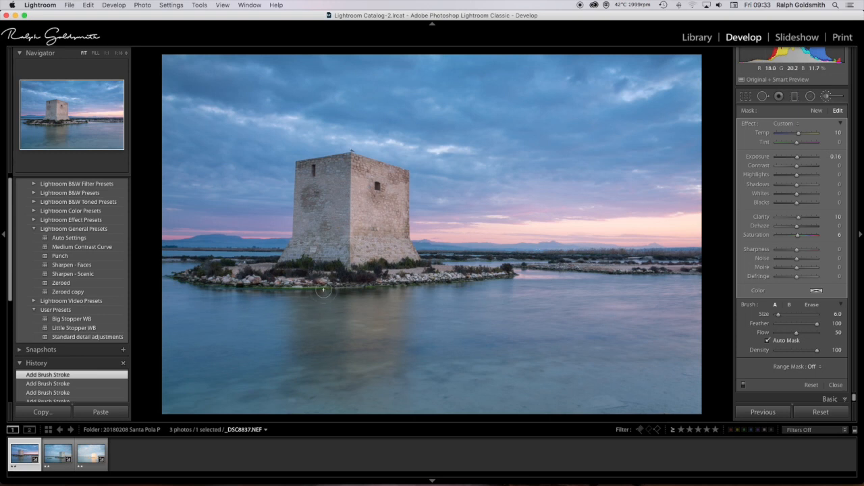
Add a new brush adjustment with exposure −0.23 and paint it over the tower's reflection in the water
left_click(816, 112)
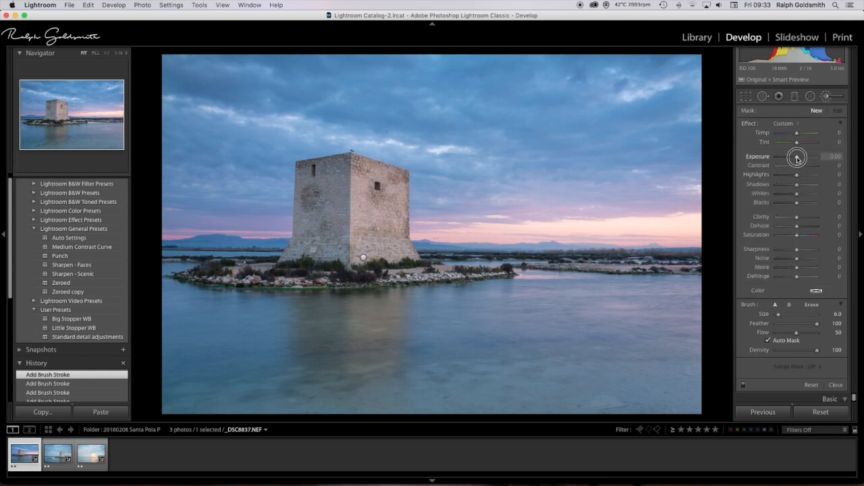
left_click_drag(798, 158, 795, 159)
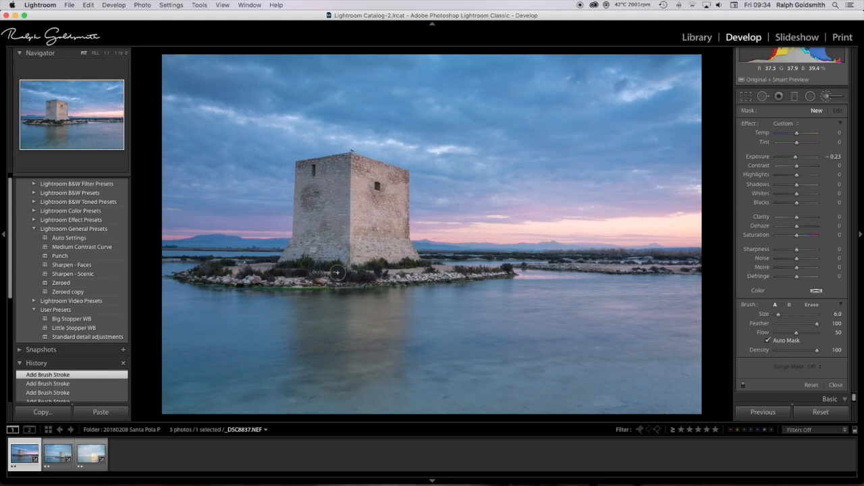
left_click_drag(325, 334, 336, 307)
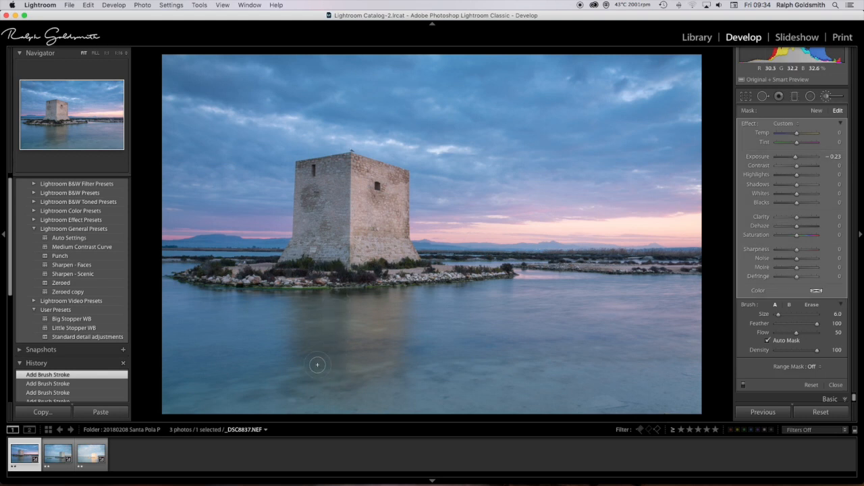
left_click(828, 97)
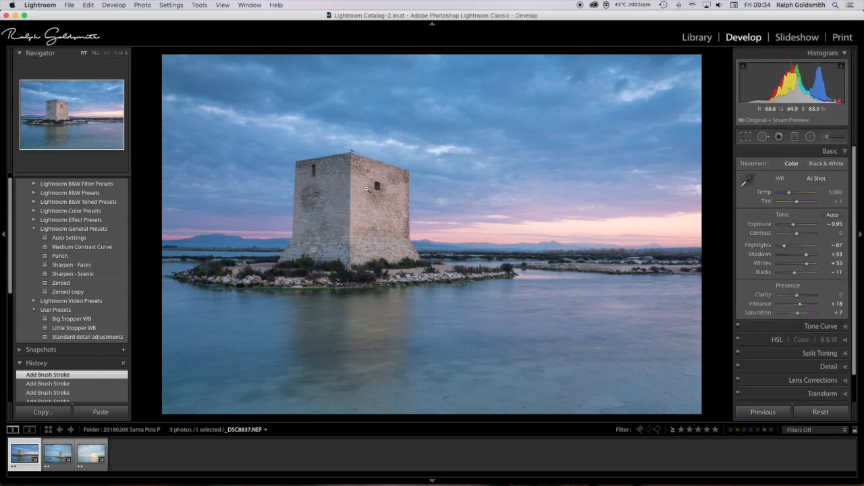
Set the photo's contrast to +8 and vibrance to +20
left_click_drag(798, 235, 798, 233)
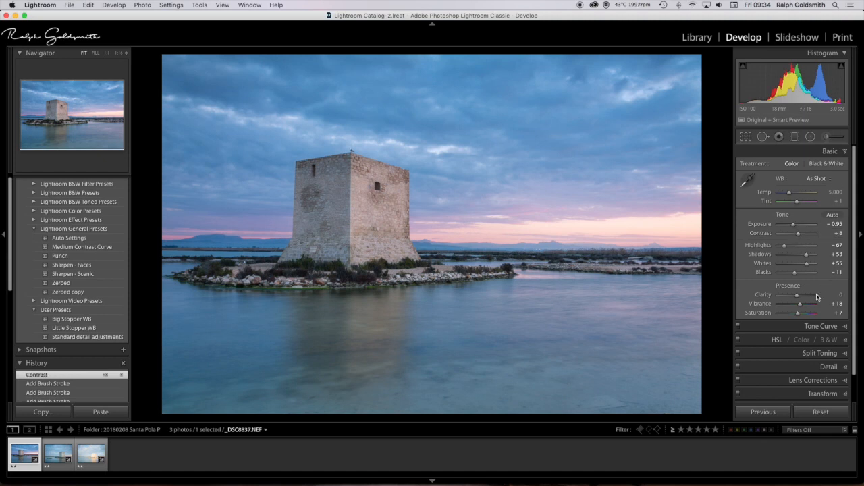
left_click_drag(800, 306, 801, 306)
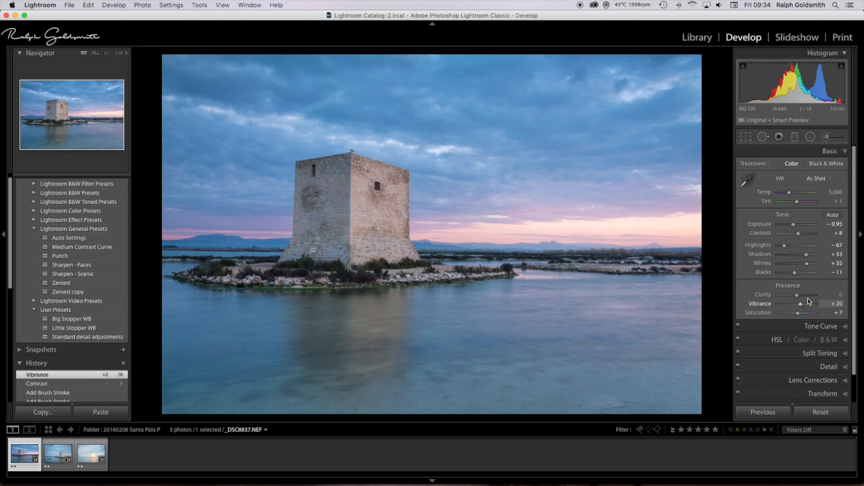
left_click(847, 152)
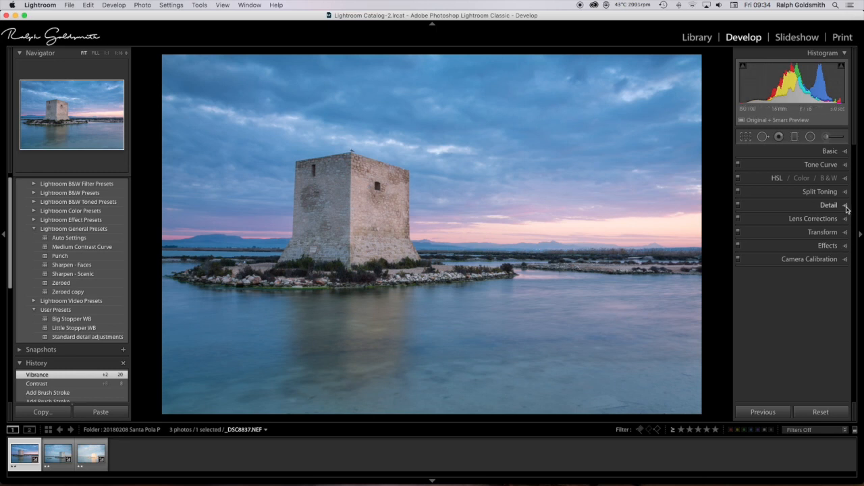
Apply a post-crop vignette with an amount of −6
left_click(844, 245)
left_click_drag(797, 277, 796, 277)
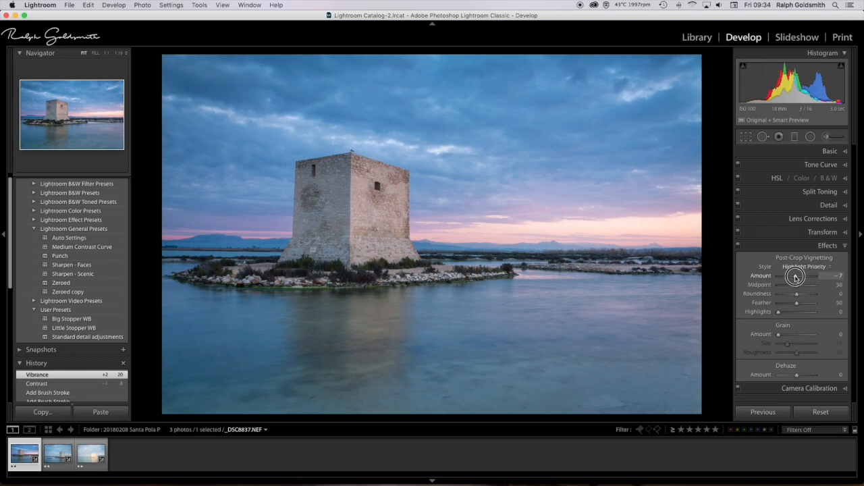
left_click_drag(795, 277, 796, 277)
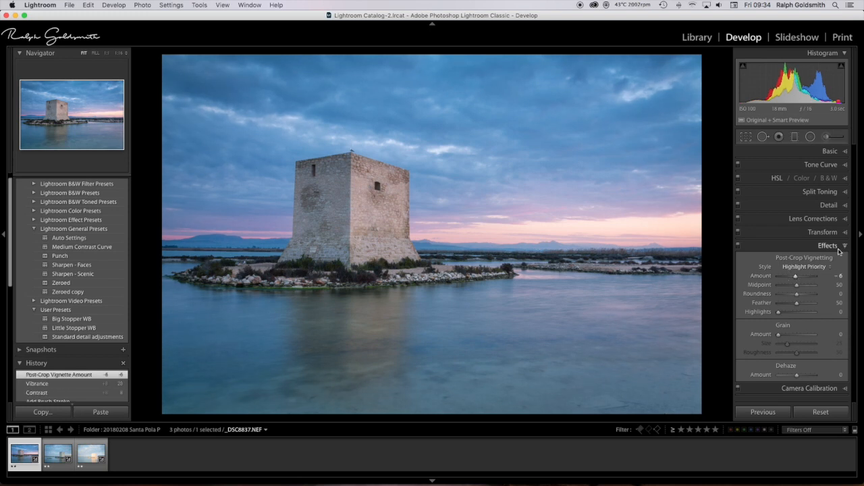
left_click(844, 249)
Sharpen the photo with the Sharpen - Scenic preset and set the sharpening masking to 40
left_click(847, 207)
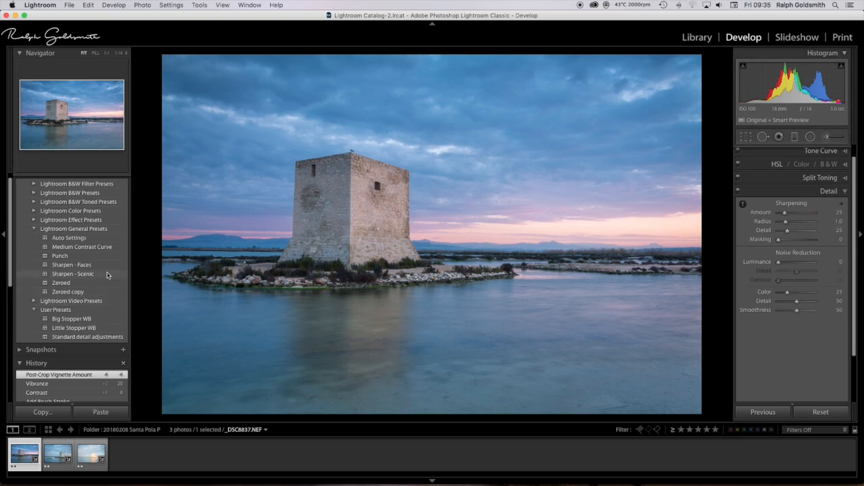
left_click(69, 275)
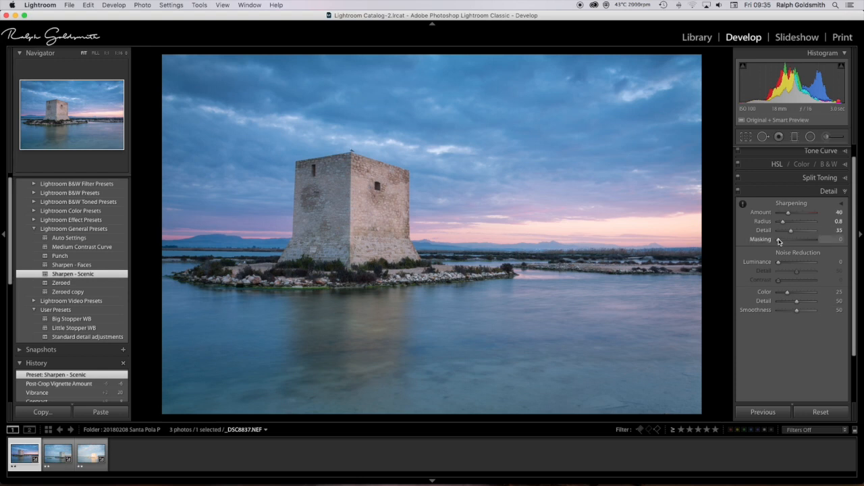
key("alt")
left_click_drag(779, 241, 794, 241)
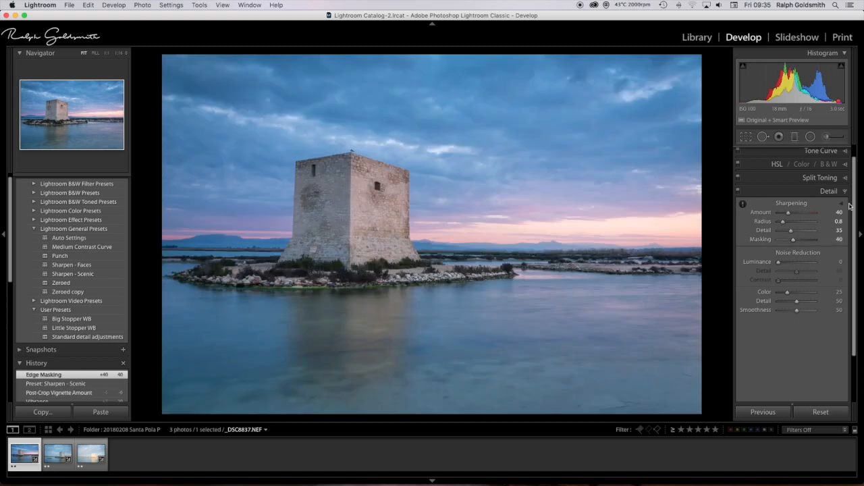
left_click(845, 192)
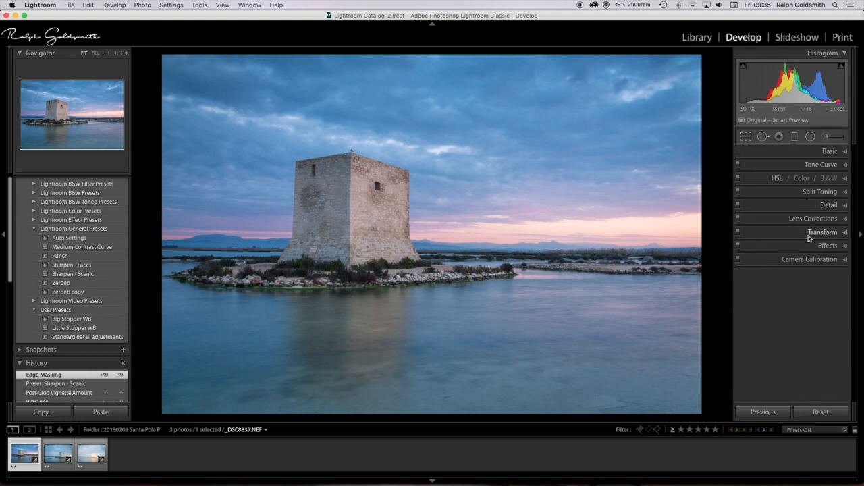
Apply the Little Stopper WB preset to the second photo, _DSC8838.NEF, and set its exposure to −0.75
left_click(53, 457)
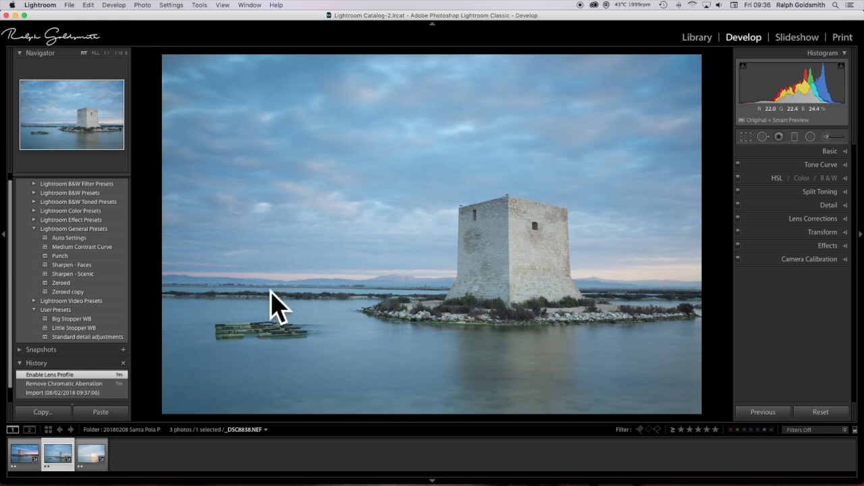
left_click(74, 328)
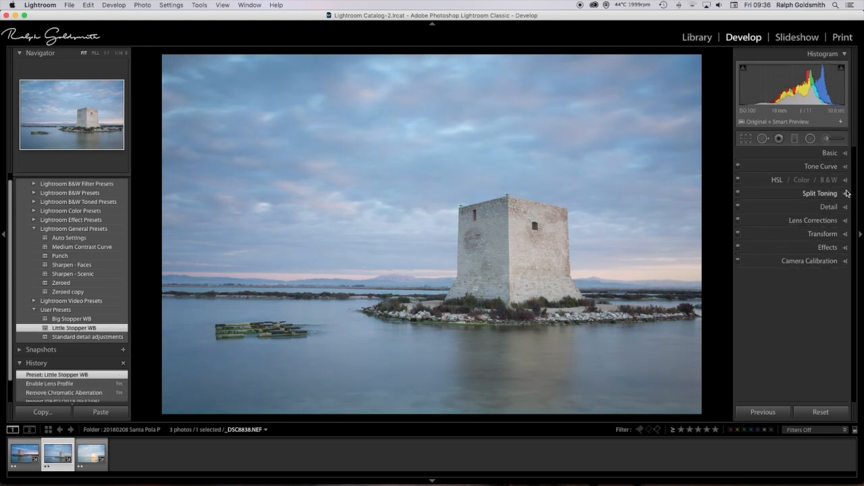
left_click(847, 155)
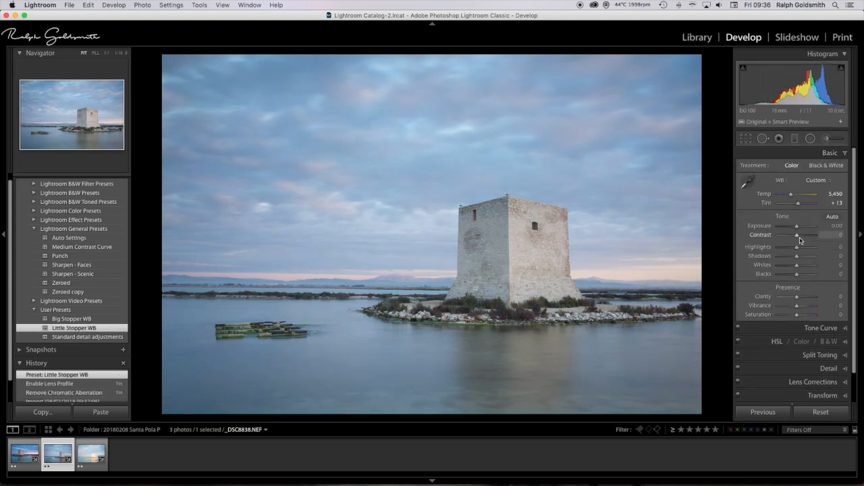
left_click_drag(798, 229, 795, 229)
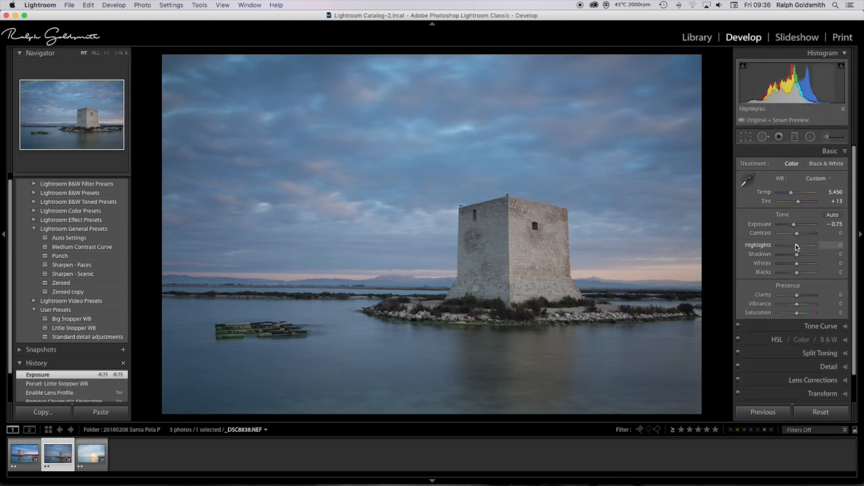
Set shadows to +42, whites to +48 and blacks to −20, using the clipping preview for whites and blacks
left_click_drag(797, 256, 806, 255)
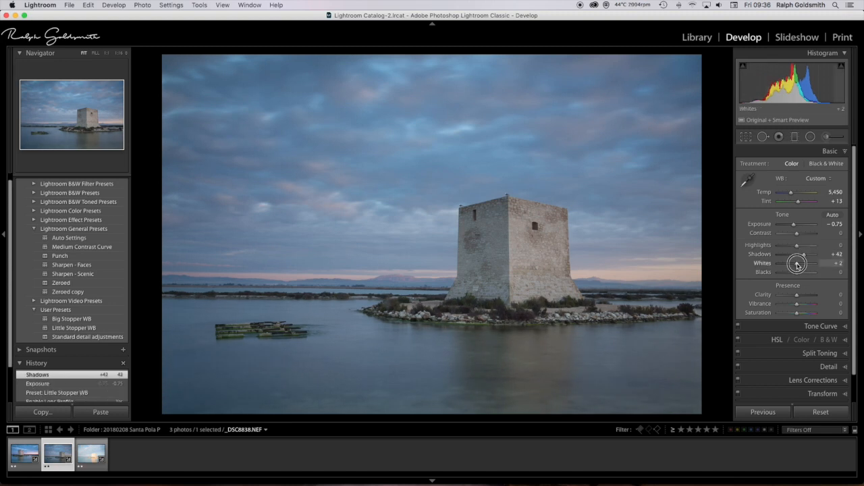
key("alt")
mouse_move(796, 265)
left_mouse_down()
mouse_move(807, 265)
mouse_move(793, 273)
left_mouse_up()
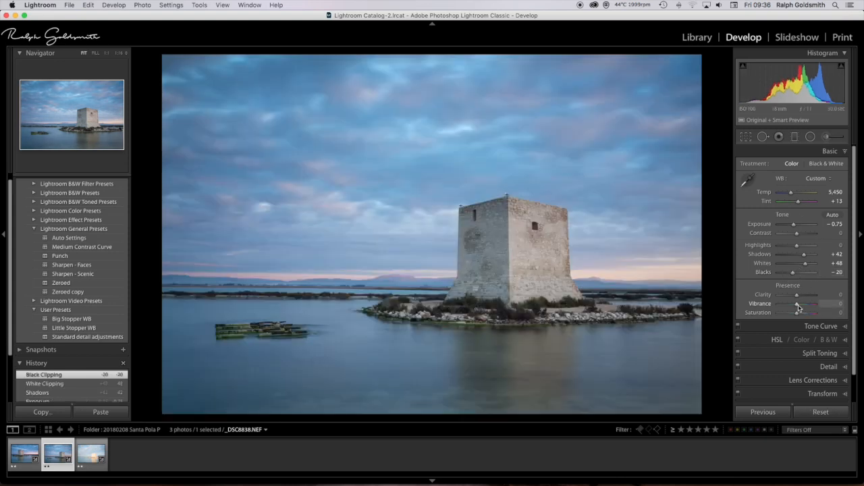
Set vibrance to +15 and saturation to +5, and raise the shadows to +51
left_click_drag(796, 303, 798, 314)
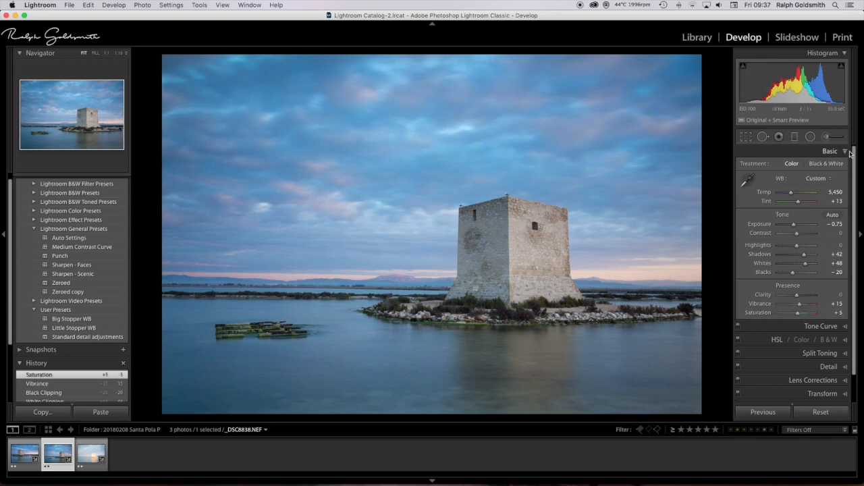
left_click_drag(804, 254, 808, 255)
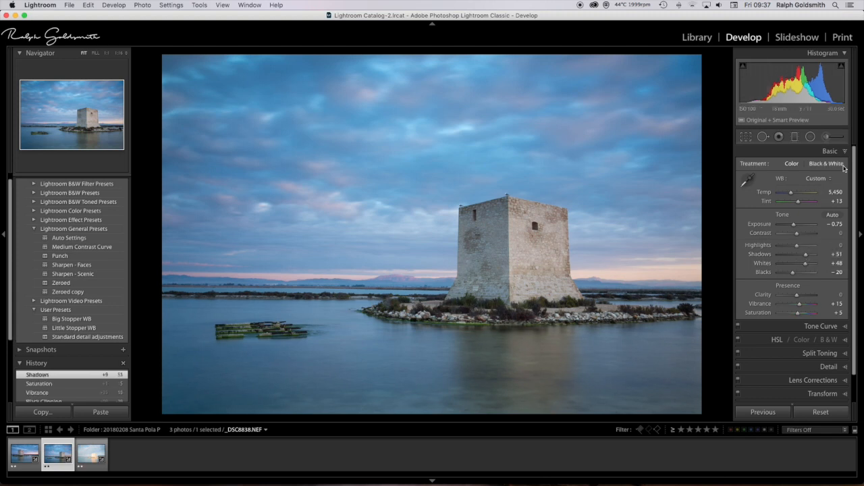
left_click(843, 151)
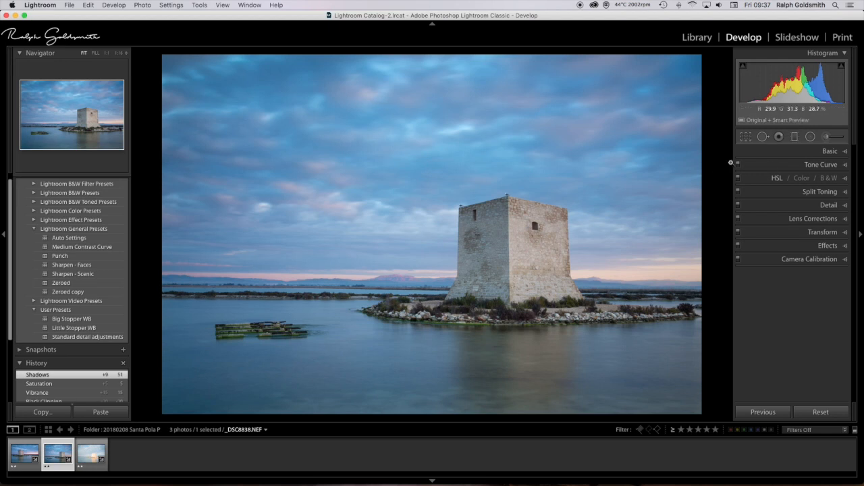
Add a graduated filter over the sky down to the horizon with cleared effect settings, exposure −0.36 and contrast 8
left_click(794, 136)
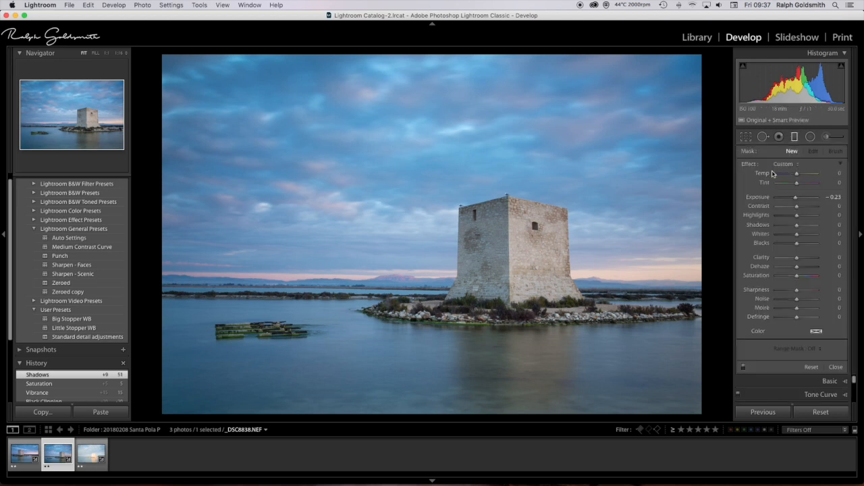
double_click(748, 166)
left_click_drag(455, 181, 450, 305)
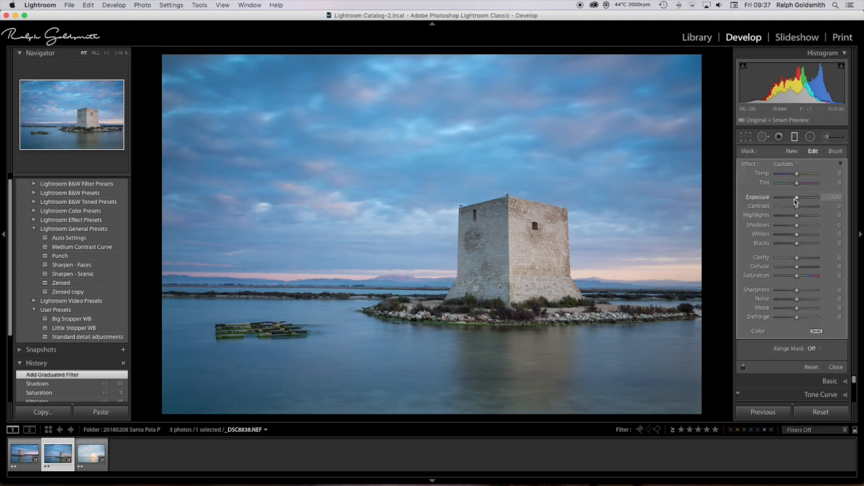
left_click_drag(796, 199, 797, 207)
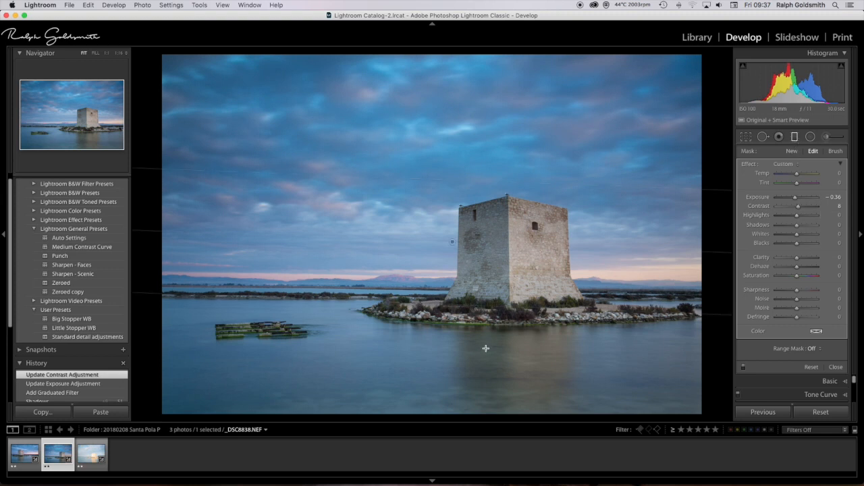
Add a second graduated filter over the water up to the horizon with exposure 0.17 and saturation 6
left_click(792, 150)
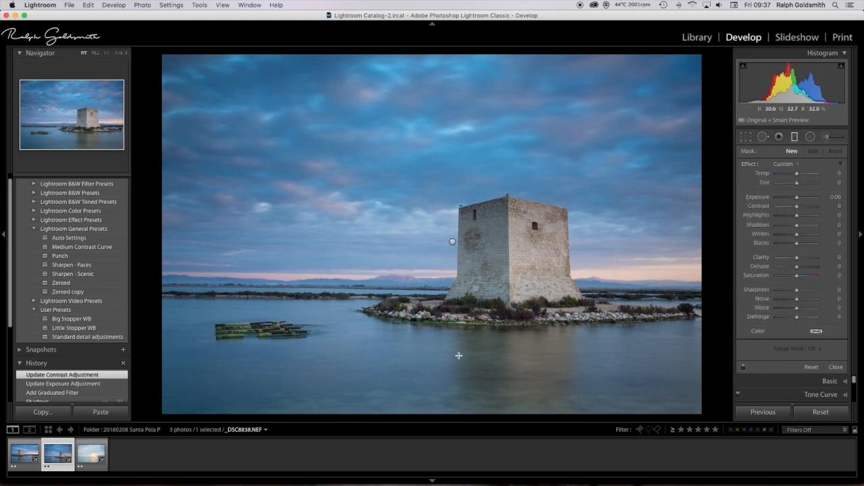
left_click_drag(460, 343, 462, 286)
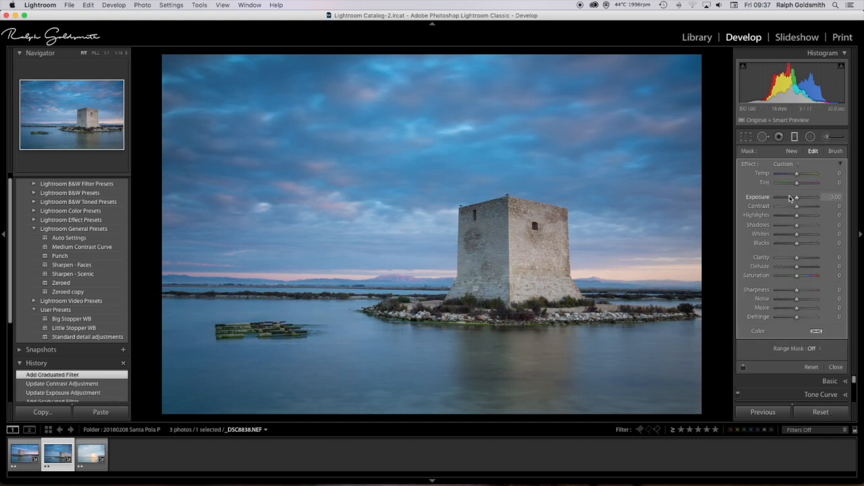
left_click(797, 198)
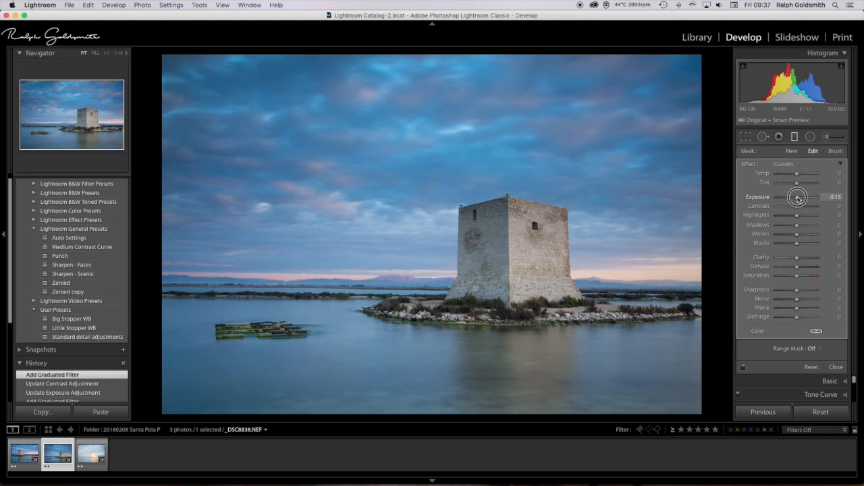
left_click_drag(797, 198, 798, 197)
left_click_drag(797, 276, 796, 276)
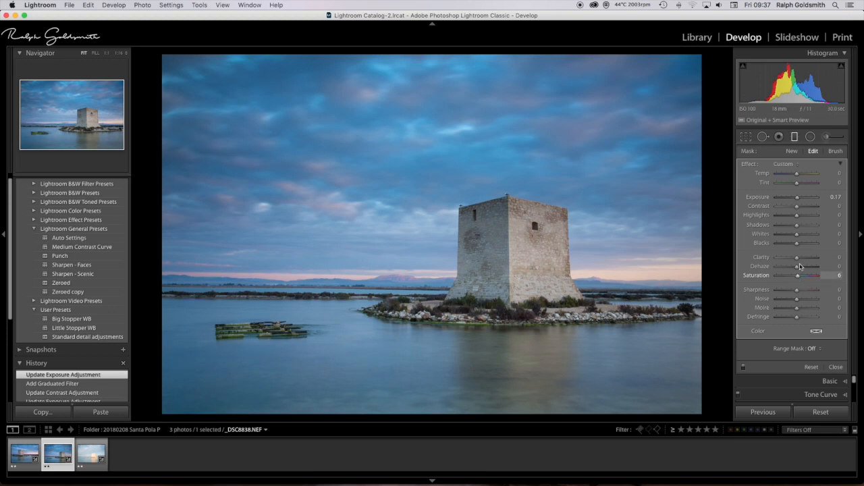
left_click(795, 138)
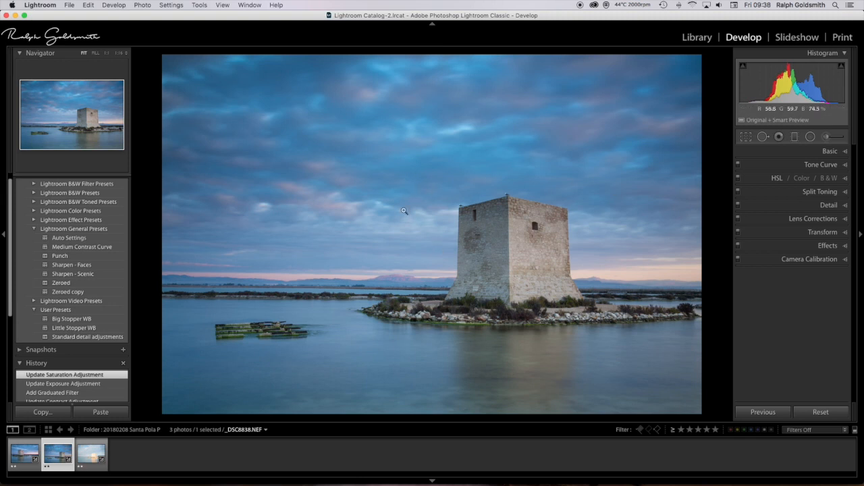
Split tone the highlights with hue 5 and saturation 12
left_click(843, 193)
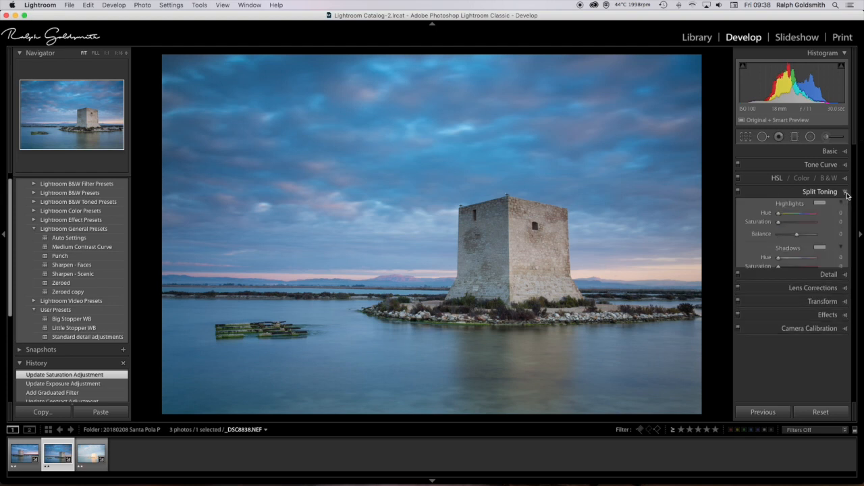
left_click(780, 215)
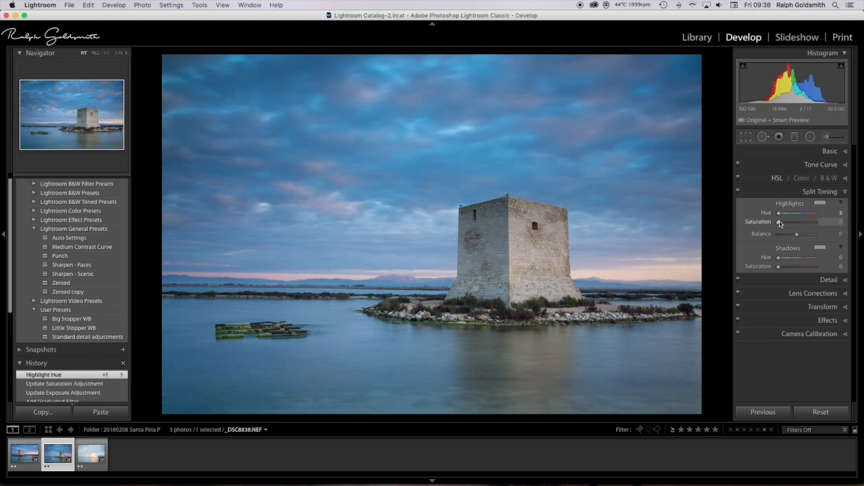
left_click_drag(778, 224, 782, 223)
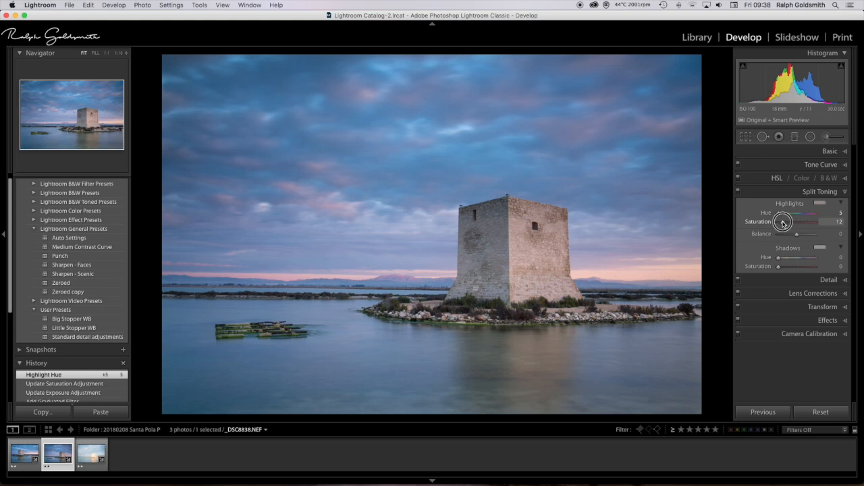
left_click_drag(783, 224, 782, 223)
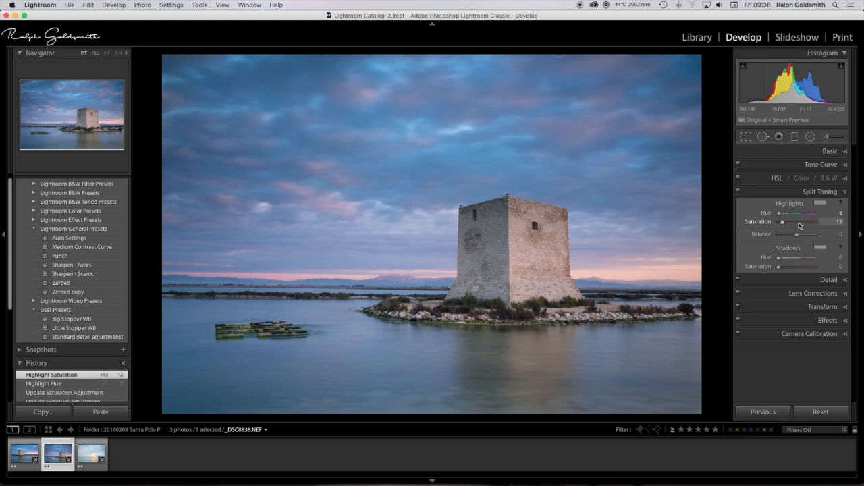
left_click(845, 193)
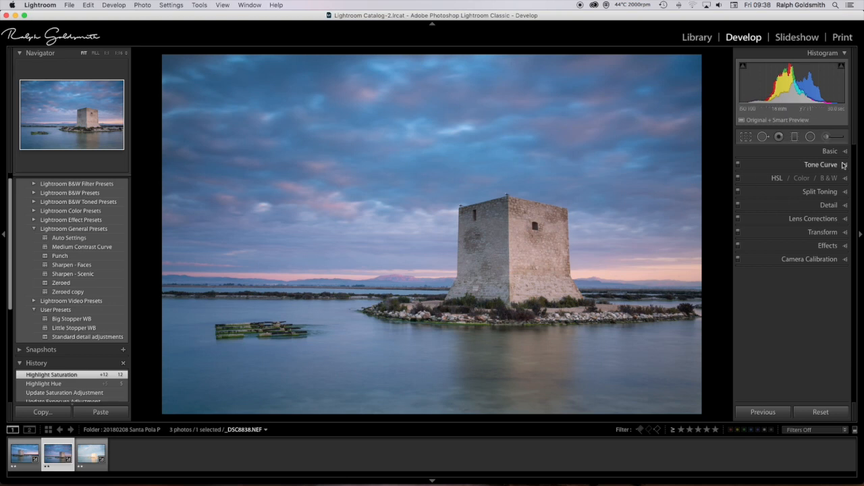
Brush the tower's sunlit face and the rocky shore beside it with temp 11, tint 8, exposure 0.12, clarity 8 and saturation 7
left_click(827, 137)
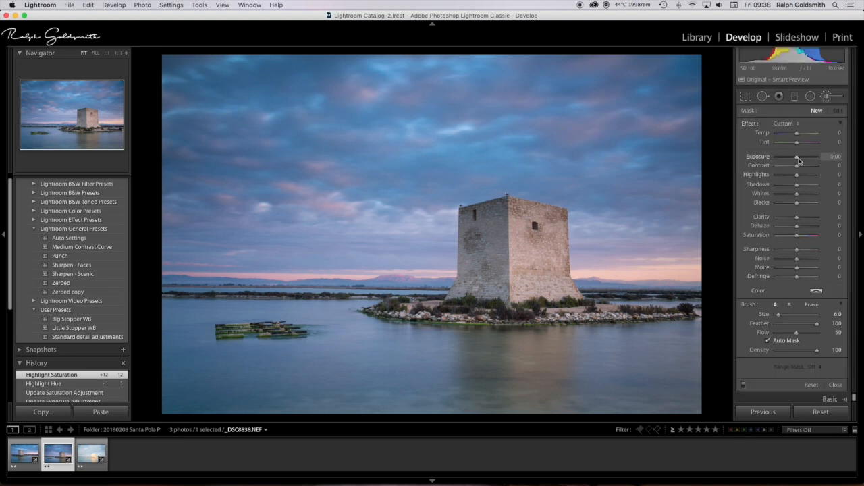
left_click(797, 133)
left_click_drag(798, 133, 797, 159)
left_click(796, 217)
left_click_drag(796, 217, 801, 235)
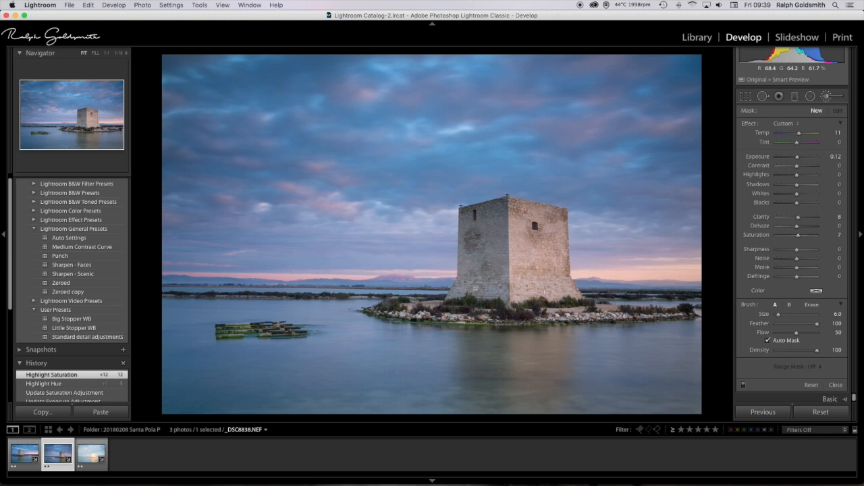
left_click(518, 231)
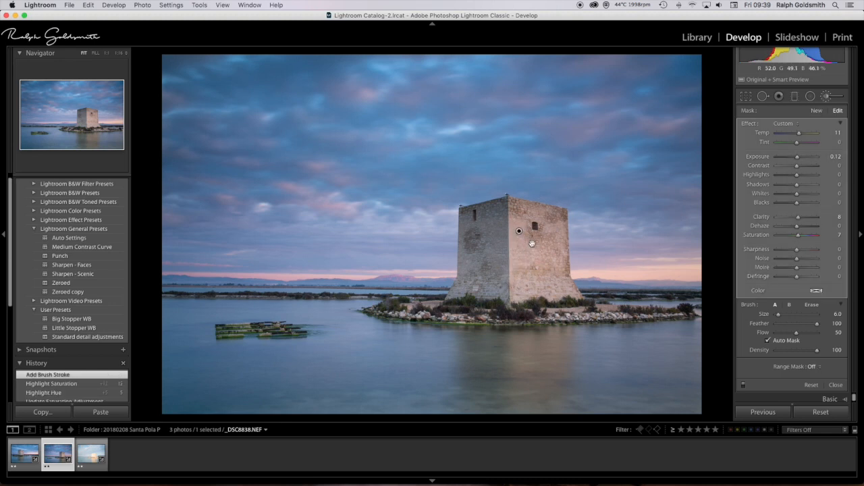
key("super+z")
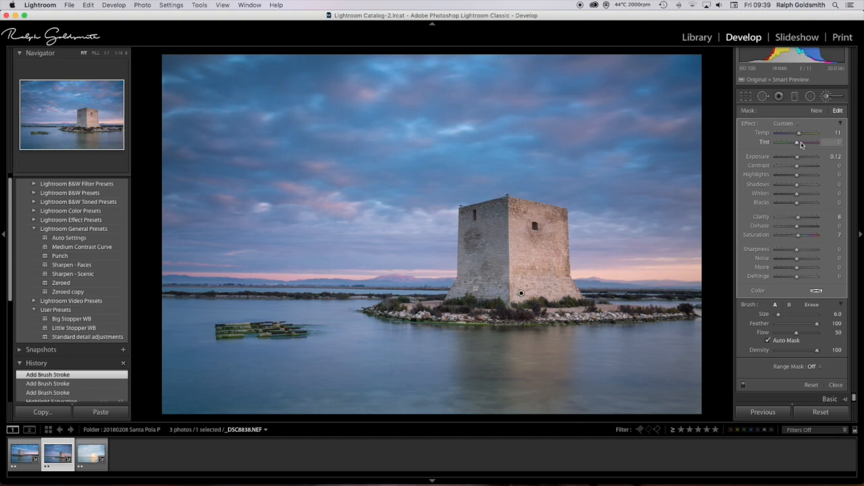
left_click_drag(798, 144, 800, 143)
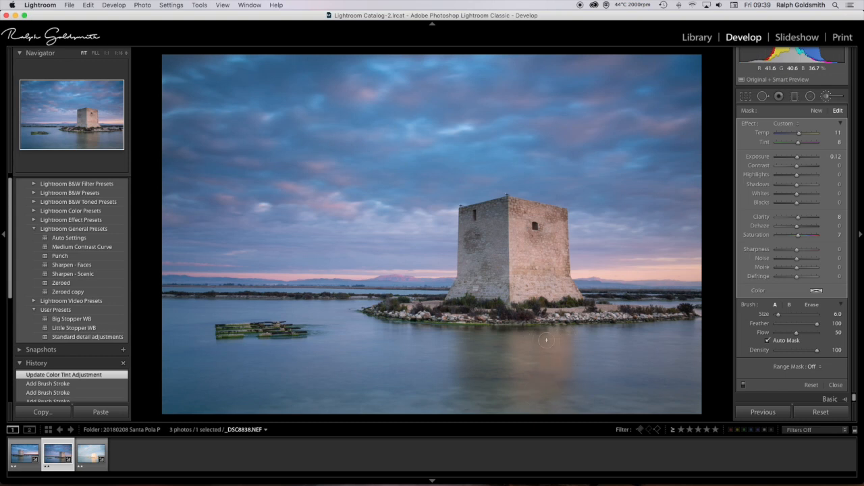
left_click_drag(596, 328, 607, 321)
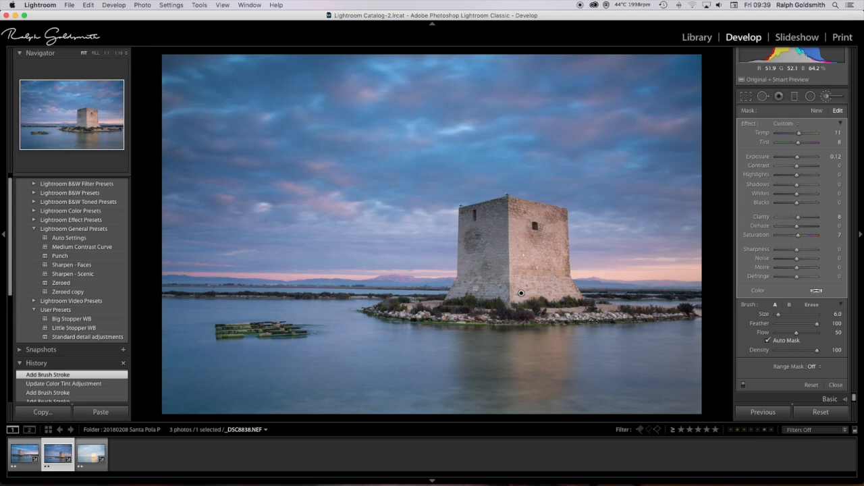
Paint a second brush adjustment over the tower's shaded face with cleared effect settings and exposure −0.50
left_click(817, 111)
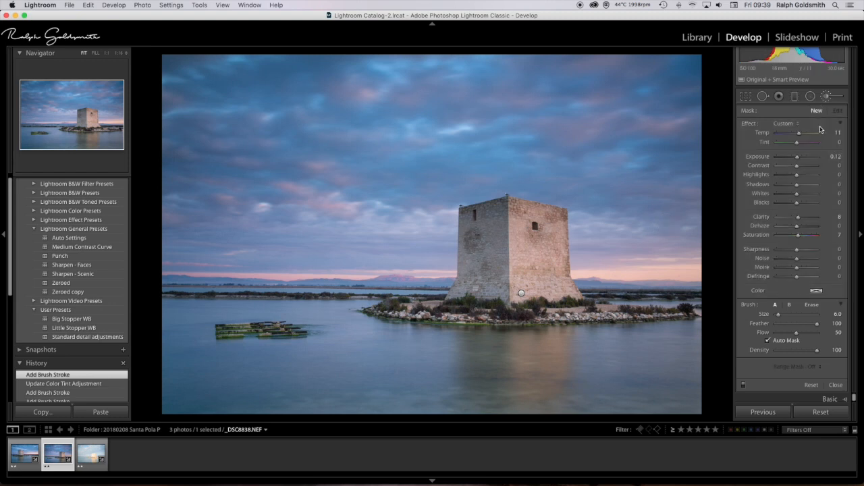
double_click(748, 124)
left_click_drag(796, 158, 794, 158)
mouse_move(469, 344)
left_mouse_down()
mouse_move(469, 375)
mouse_move(496, 383)
mouse_move(480, 355)
mouse_move(492, 307)
left_mouse_up()
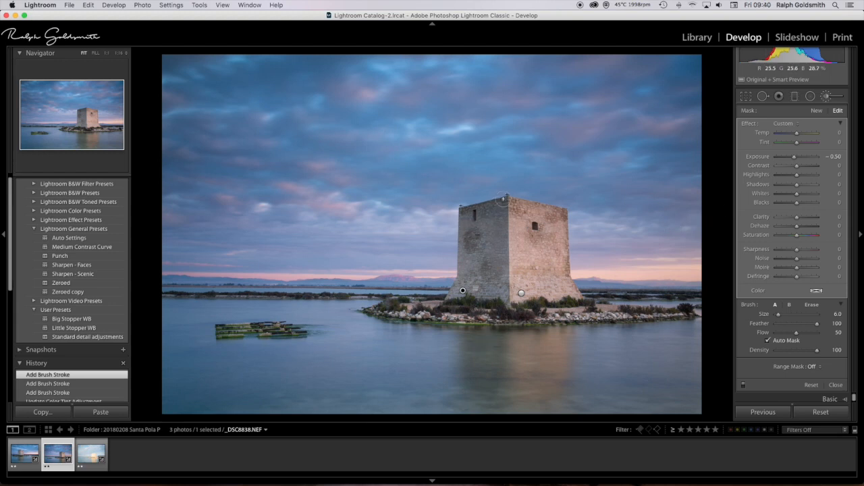
left_click(827, 98)
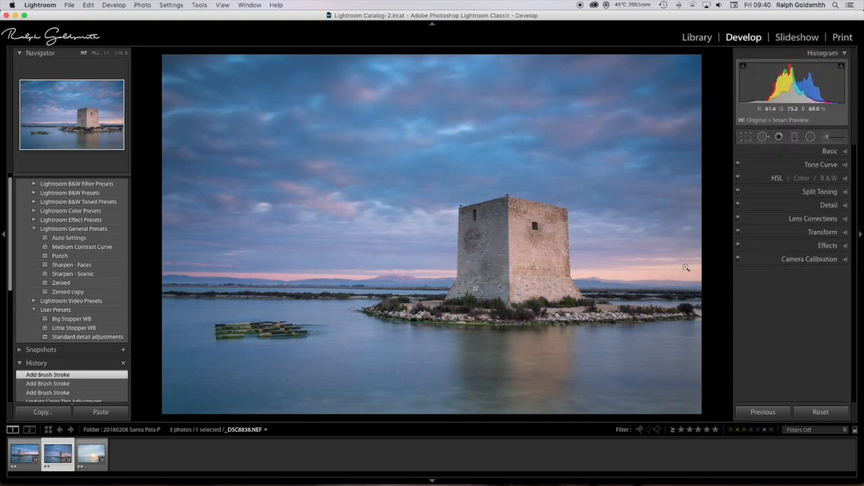
Raise the photo's whites to +55 in the basic tone settings
left_click(843, 151)
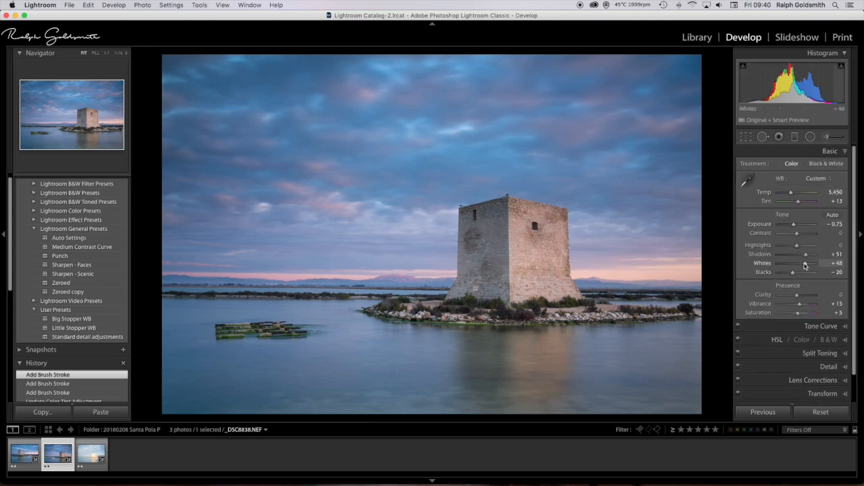
left_click_drag(805, 266, 807, 264)
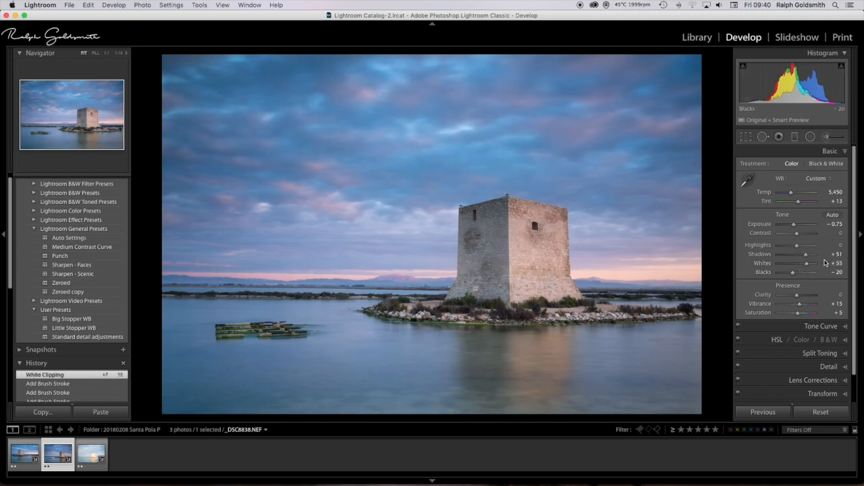
left_click(844, 153)
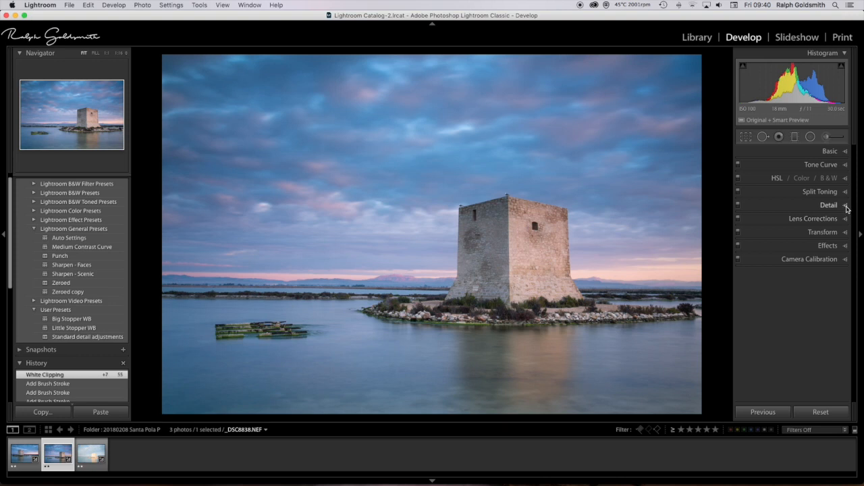
Add a post-crop vignette with an amount of −9
left_click(844, 245)
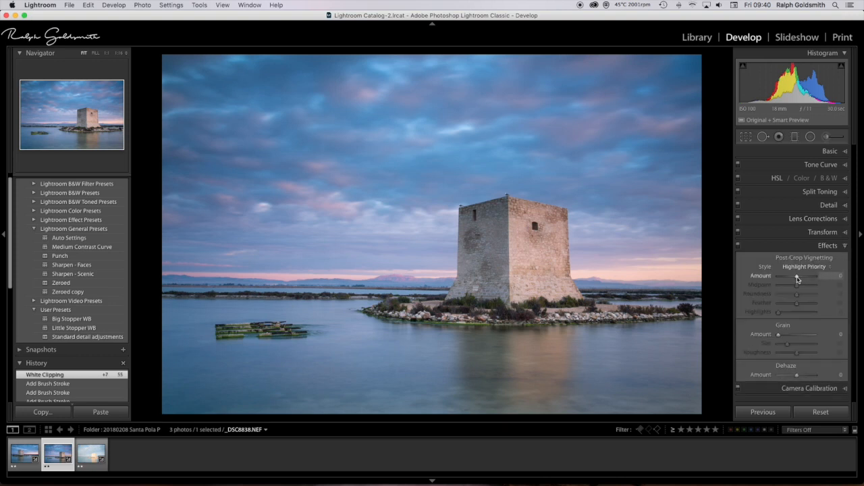
left_click_drag(797, 278, 795, 277)
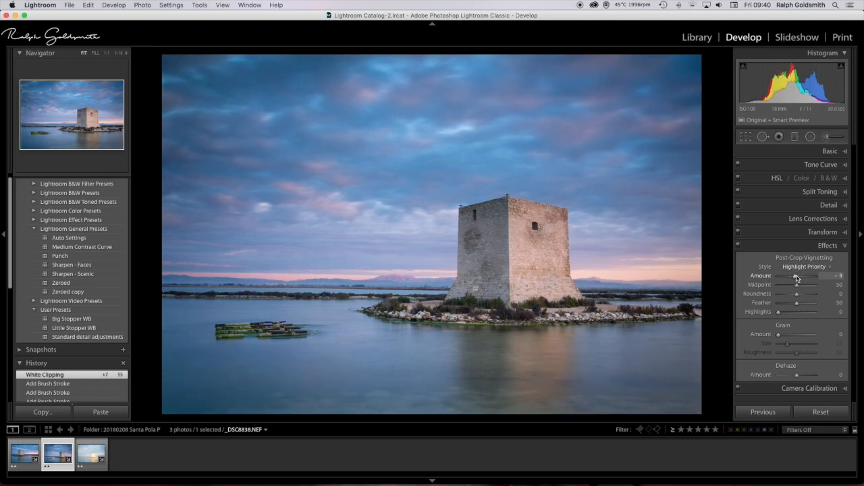
left_click(846, 247)
Sharpen the photo with the Sharpen - Scenic preset and set the sharpening masking to 31 using the mask preview
left_click(844, 205)
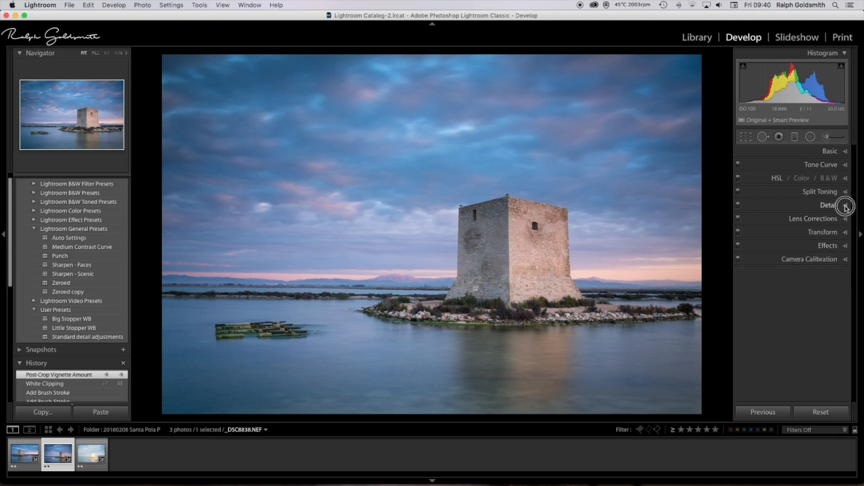
left_click(72, 274)
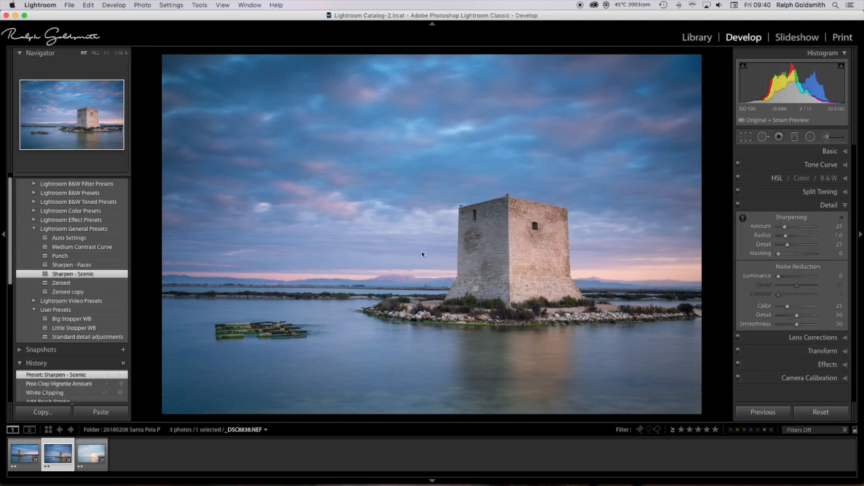
left_click(780, 254, "alt")
left_click_drag(780, 254, 804, 251)
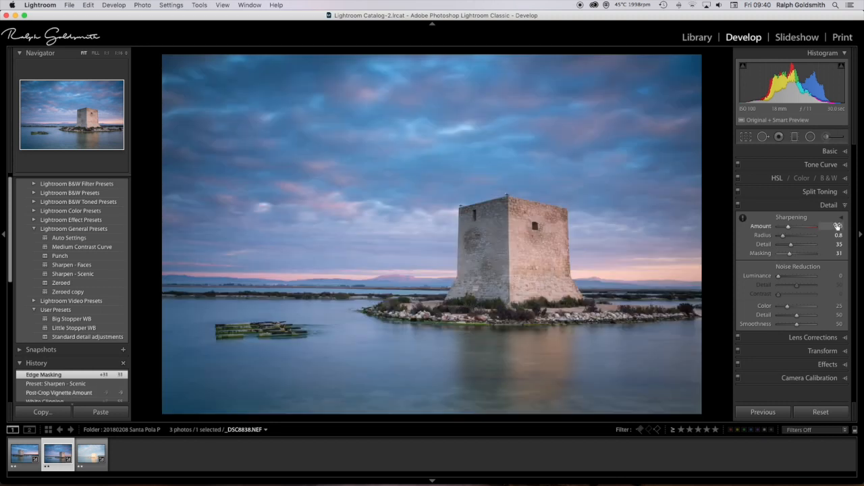
left_click(842, 205)
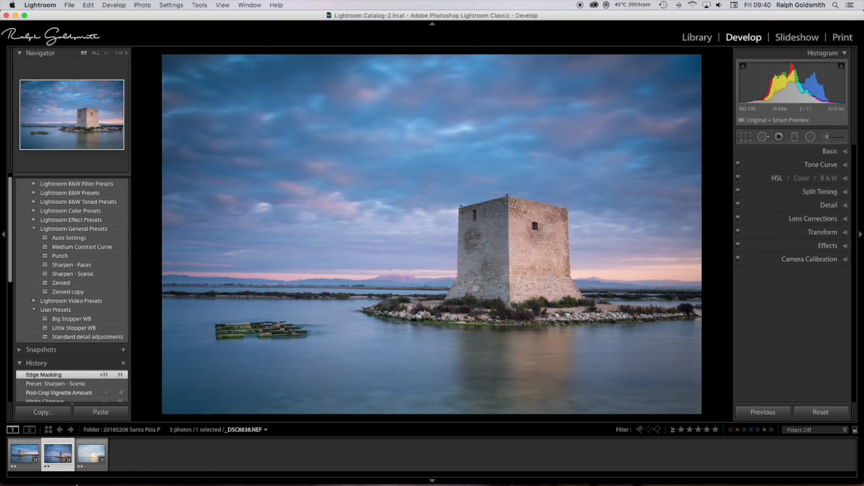
Open the third photo, _DSC8839.NEF, set its exposure to −1.75 and apply the Little Stopper WB preset
left_click(91, 458)
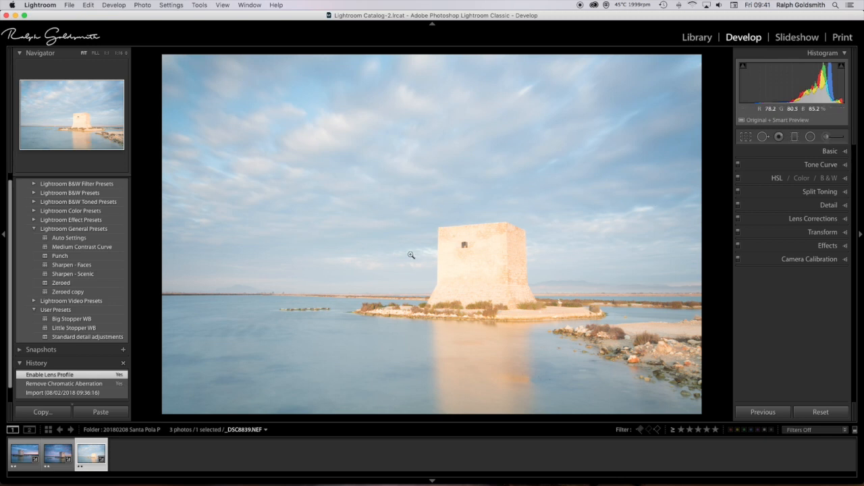
left_click(846, 154)
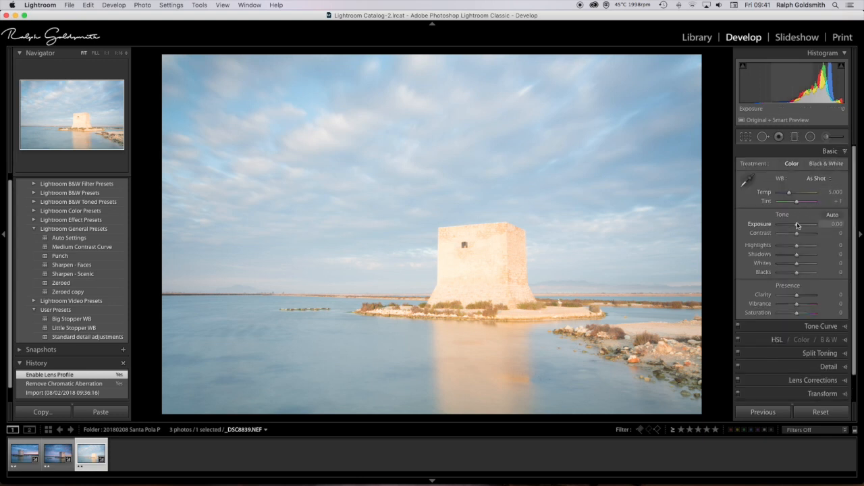
left_click_drag(797, 225, 791, 226)
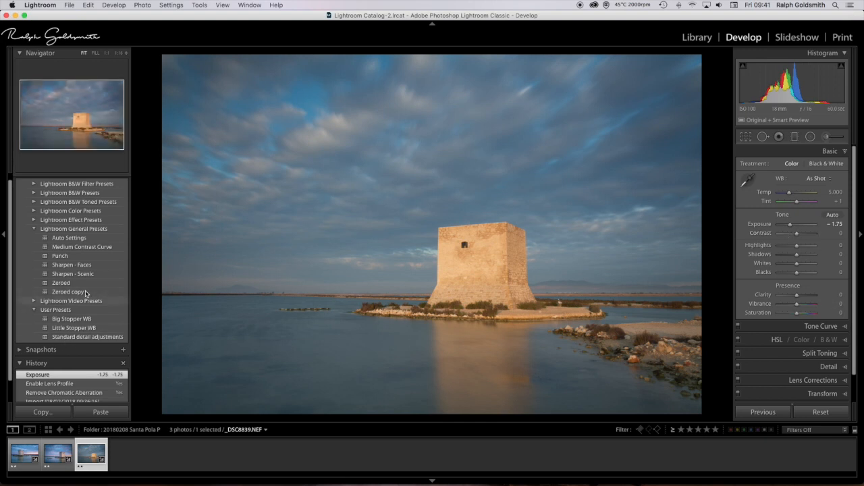
left_click(81, 328)
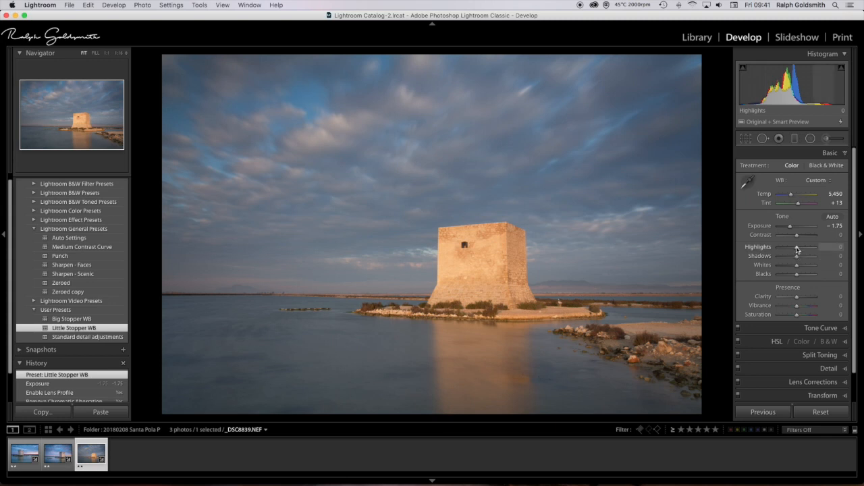
Set highlights to −48, shadows to +37, whites to +54, blacks to −29, vibrance to +8 and saturation to +2
left_click_drag(797, 250, 791, 273)
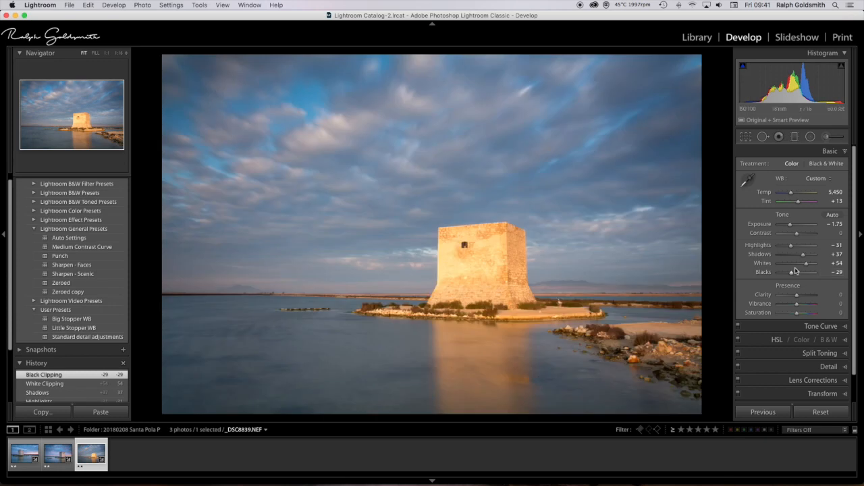
left_click_drag(791, 245, 787, 247)
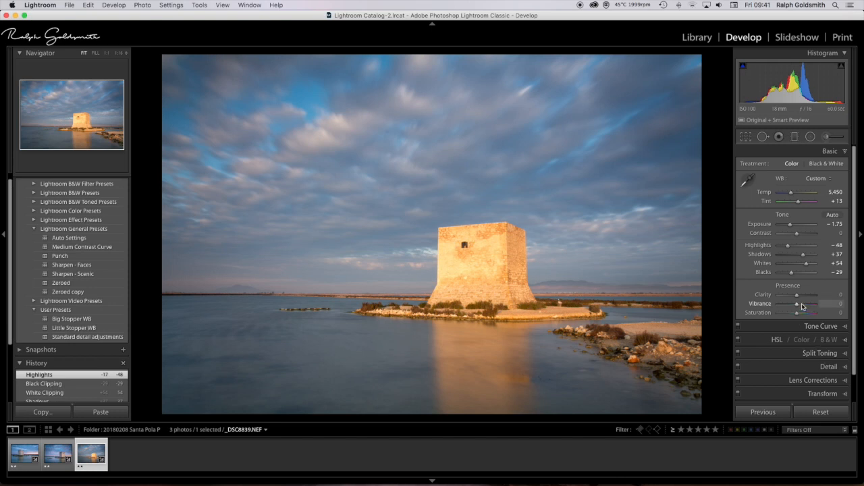
left_click_drag(799, 306, 798, 305)
mouse_move(797, 313)
left_mouse_down()
mouse_move(799, 305)
mouse_move(797, 312)
left_mouse_up()
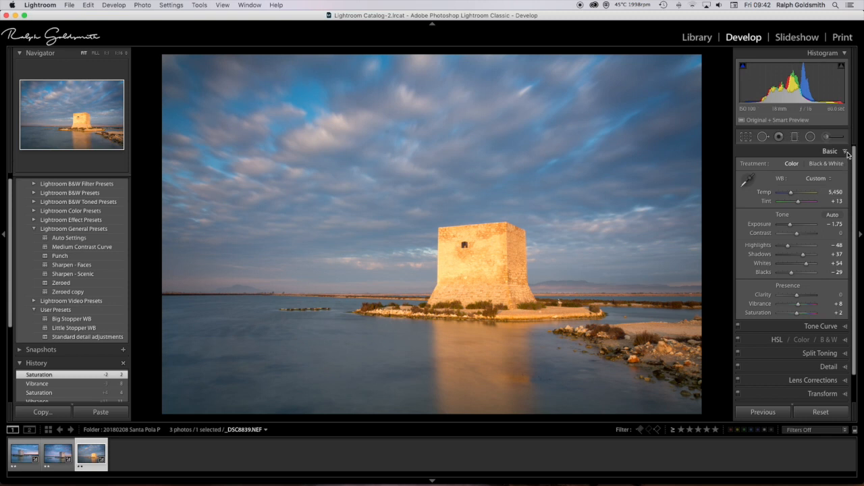
left_click(846, 152)
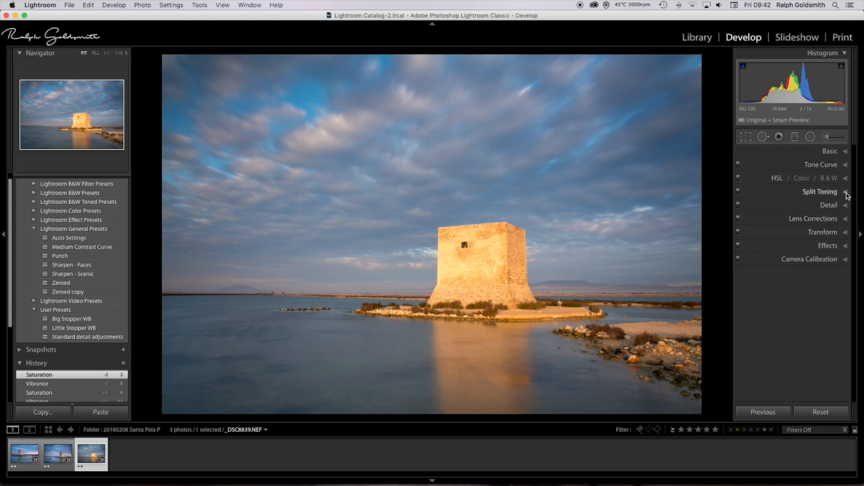
Split tone the third photo's highlights with hue 7 and saturation 6
left_click(845, 193)
left_click_drag(779, 215, 781, 223)
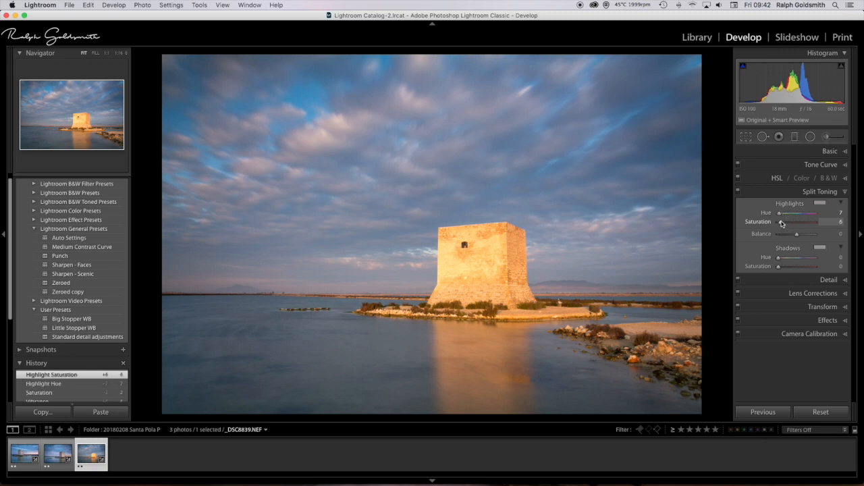
left_click(845, 192)
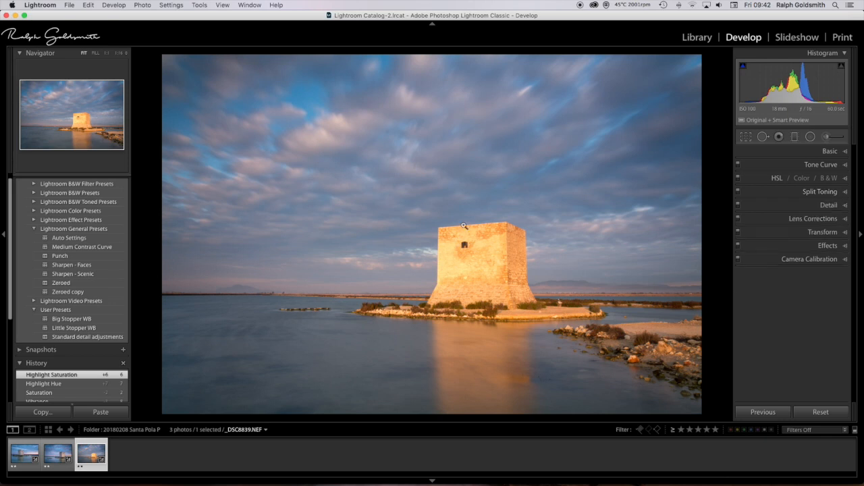
Add a graduated filter from the tower's top down to the waterline with exposure −0.44 and highlights −14
left_click(794, 137)
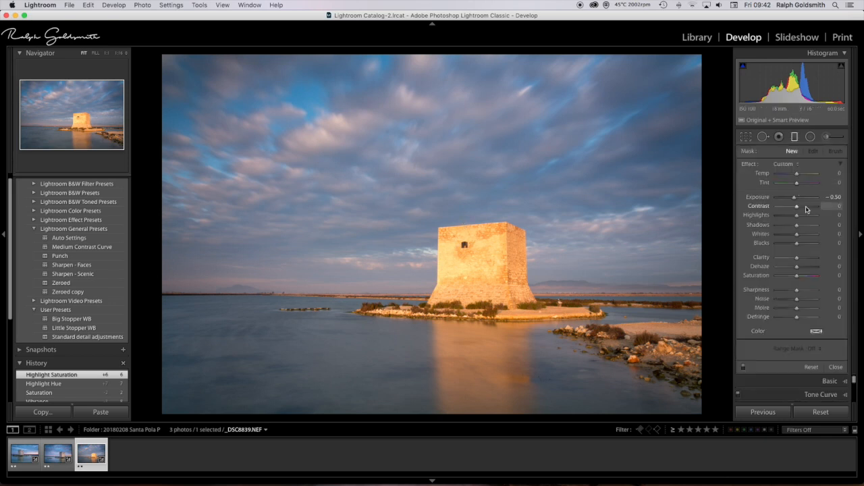
double_click(750, 165)
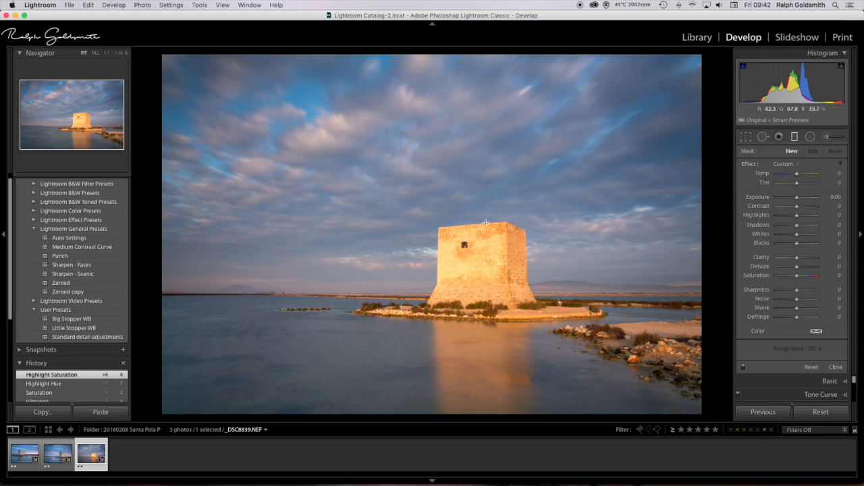
left_click_drag(479, 223, 478, 323)
left_click_drag(486, 231, 487, 239)
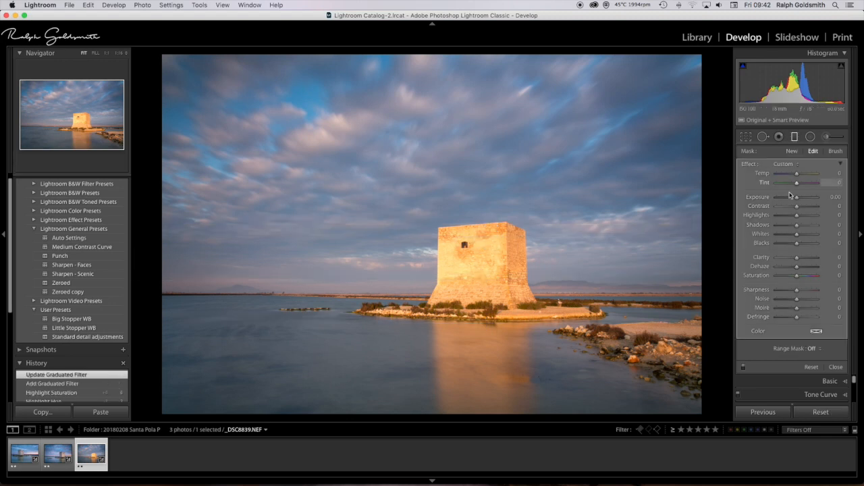
left_click_drag(799, 199, 795, 199)
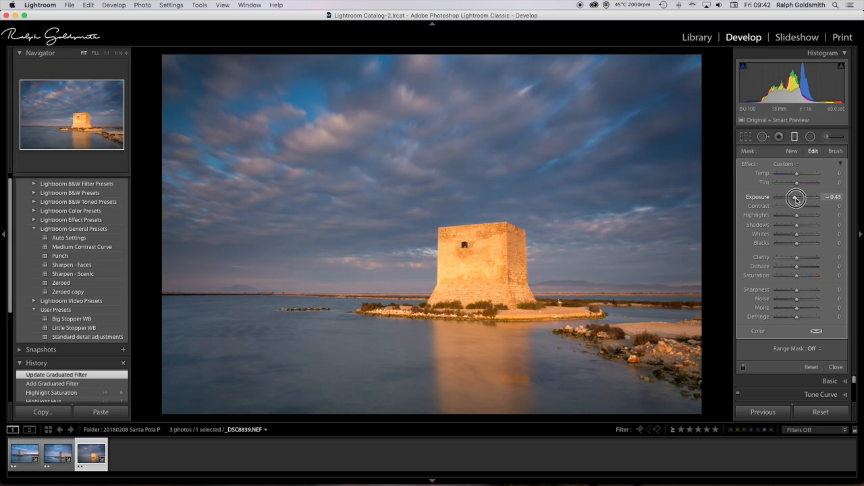
left_click_drag(795, 199, 795, 216)
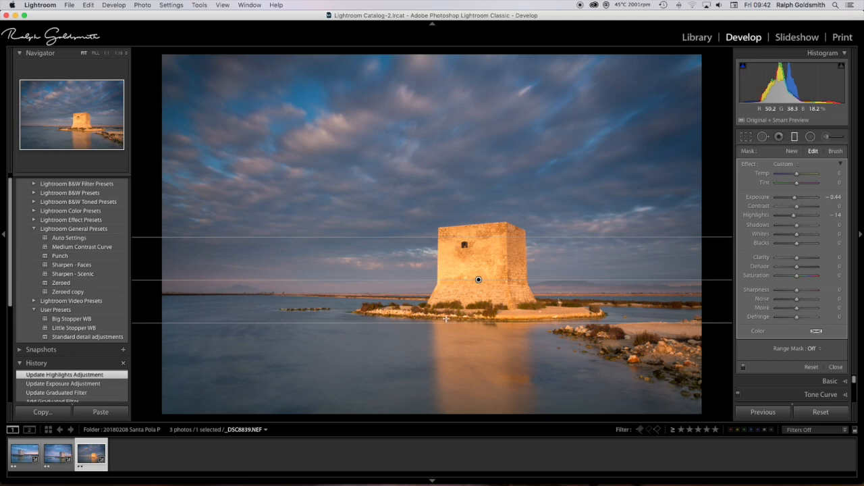
Add a second graduated filter rising from the water to the horizon with exposure 0.23 and highlights −18
left_click(792, 151)
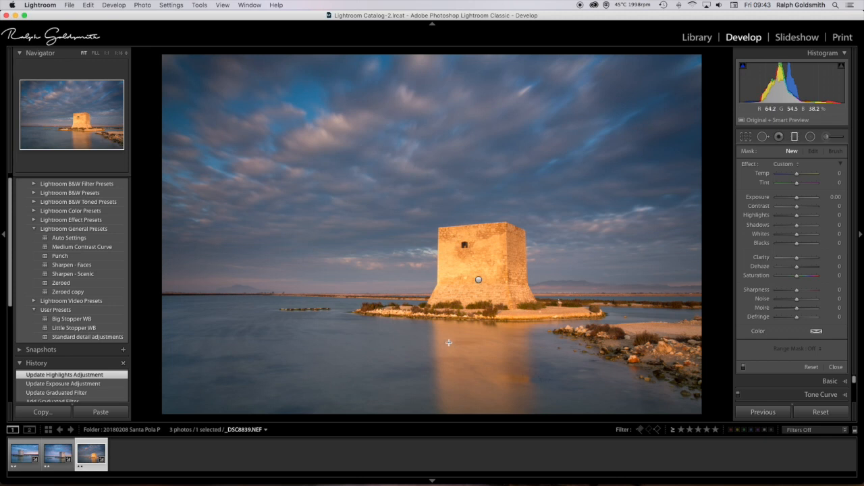
left_click_drag(450, 329, 453, 288)
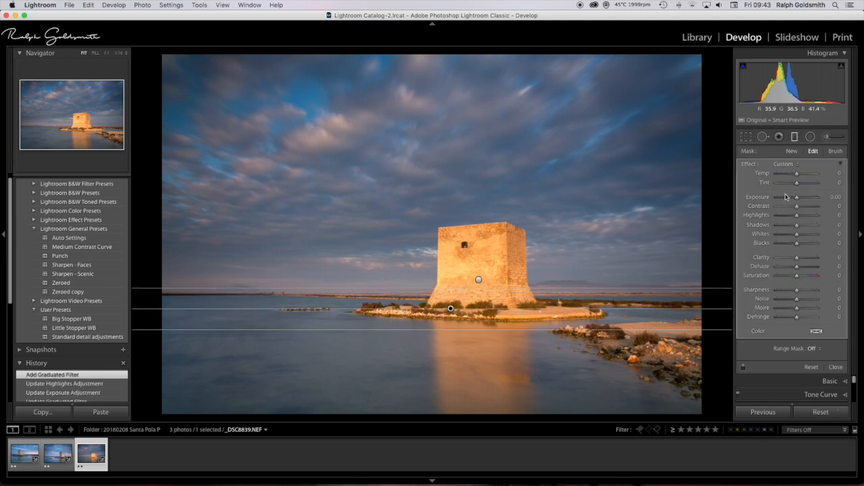
left_click_drag(797, 199, 796, 198)
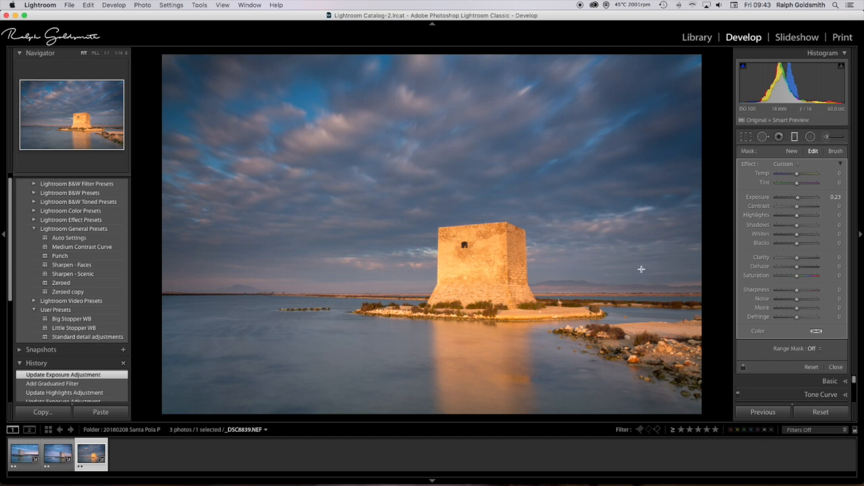
left_click_drag(797, 216, 792, 216)
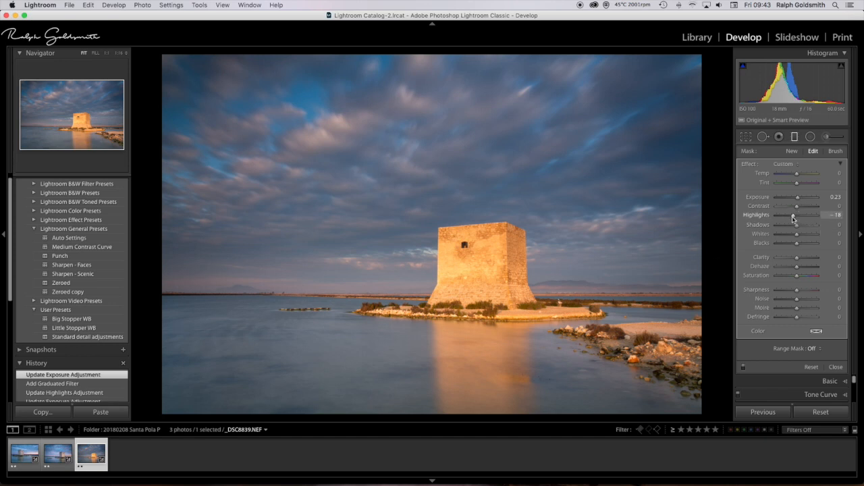
left_click(794, 136)
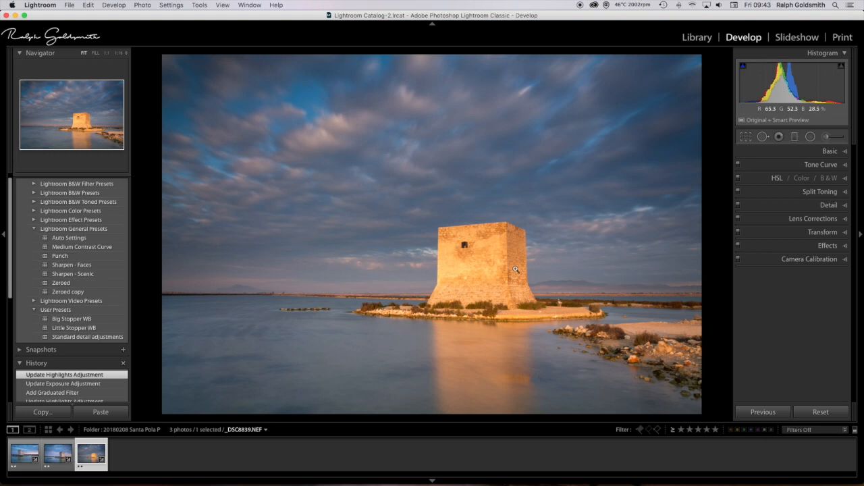
Brush the tower's bright front face and its reflection with exposure −0.20, highlights −9, whites −10 and saturation −7, checking the mask overlay
left_click(828, 138)
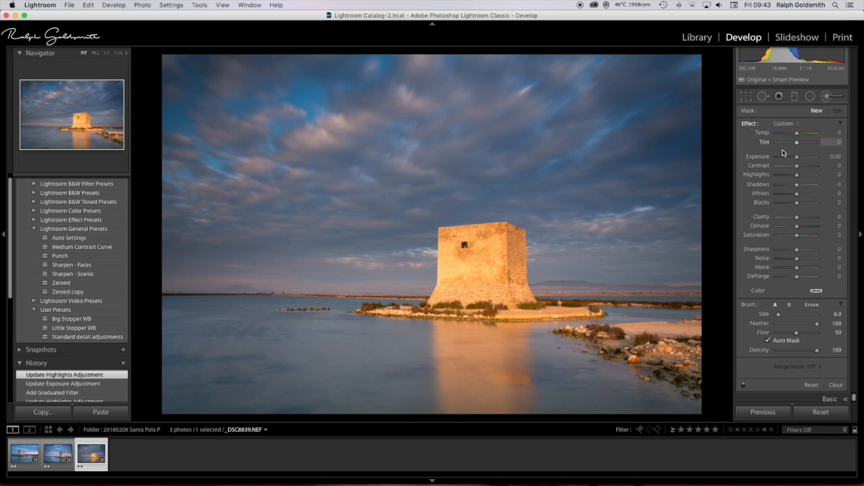
left_click_drag(798, 159, 795, 196)
left_click_drag(796, 234, 795, 236)
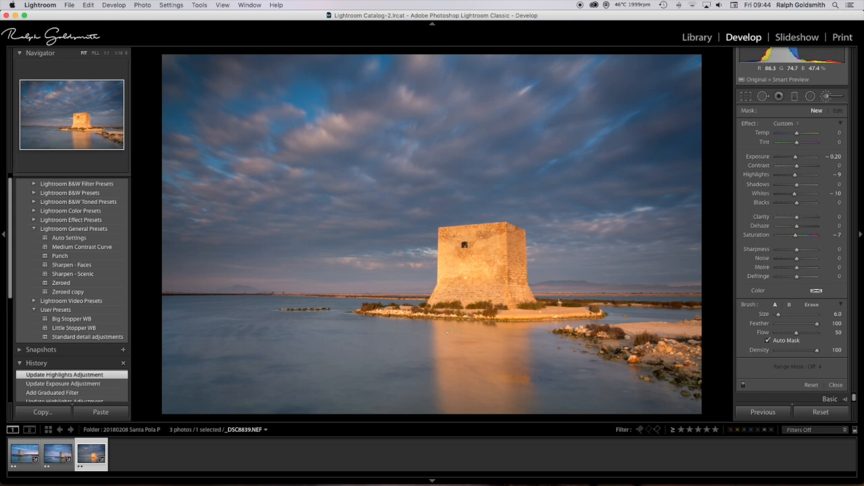
left_click_drag(441, 299, 442, 332)
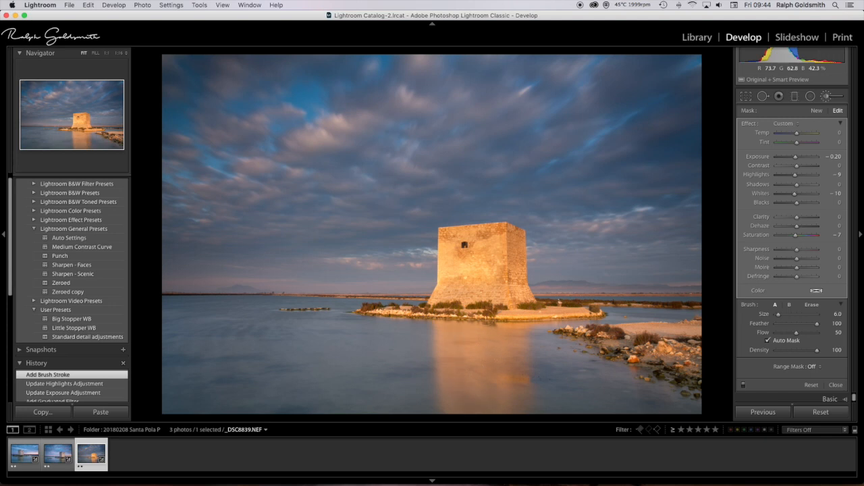
mouse_move(484, 403)
left_mouse_down()
mouse_move(525, 411)
mouse_move(571, 403)
left_mouse_up()
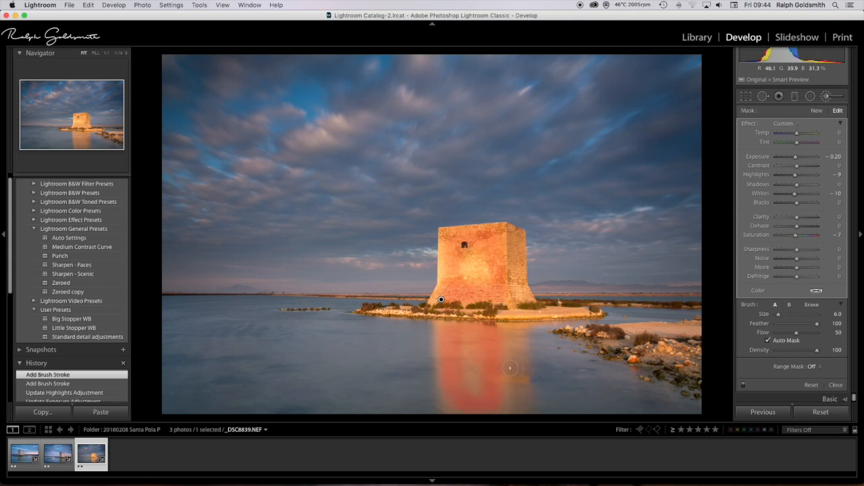
key("o")
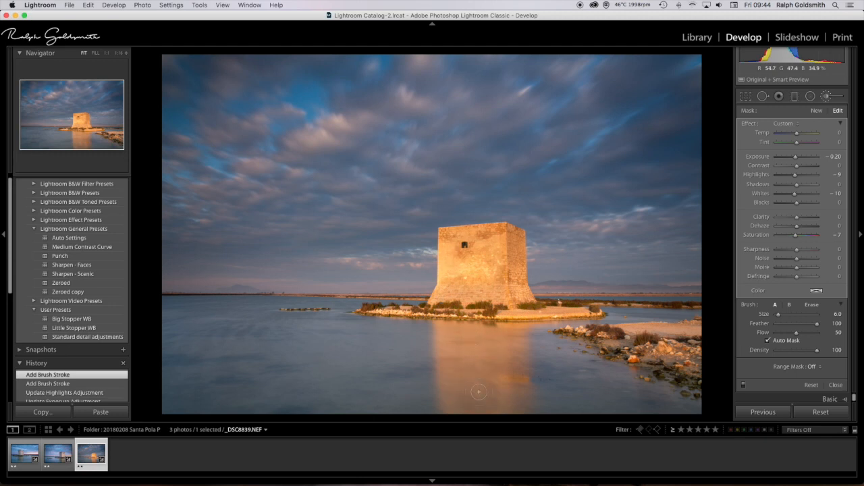
left_click_drag(488, 308, 480, 264)
left_click(466, 371)
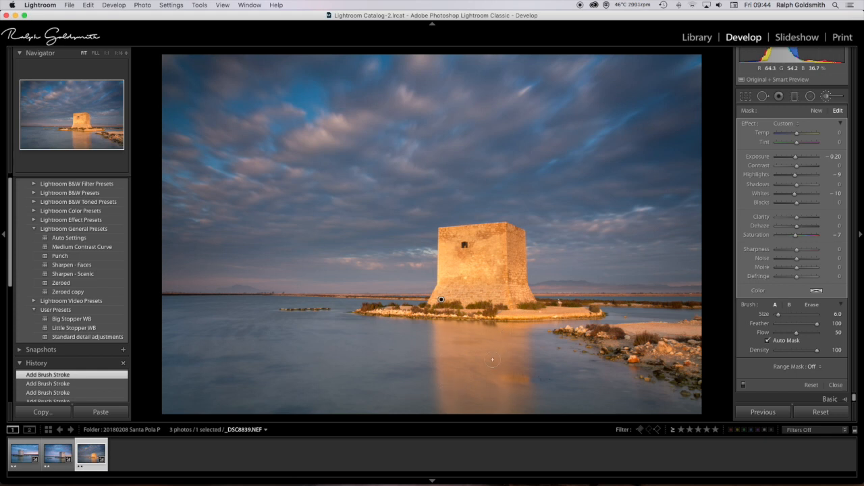
key("o")
key("o")
Paint a new brush adjustment at exposure −0.42 on the tower's narrower right-hand side, and raise its exposure slightly
left_click(815, 111)
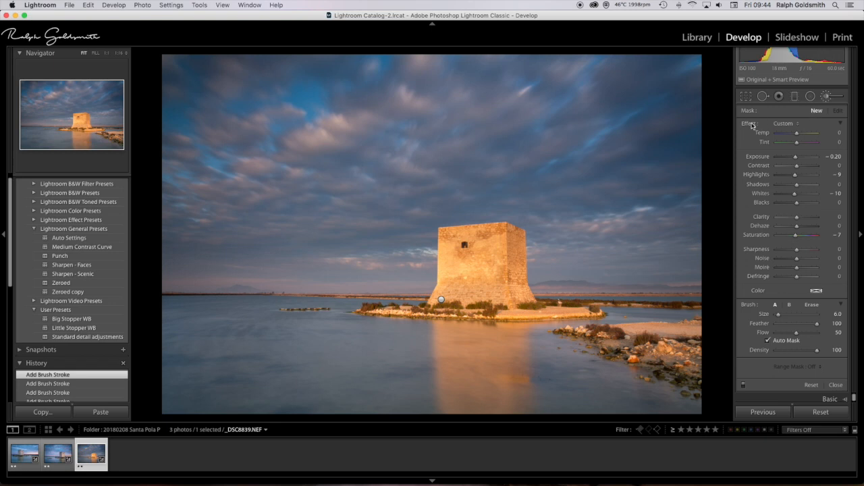
left_click(795, 157)
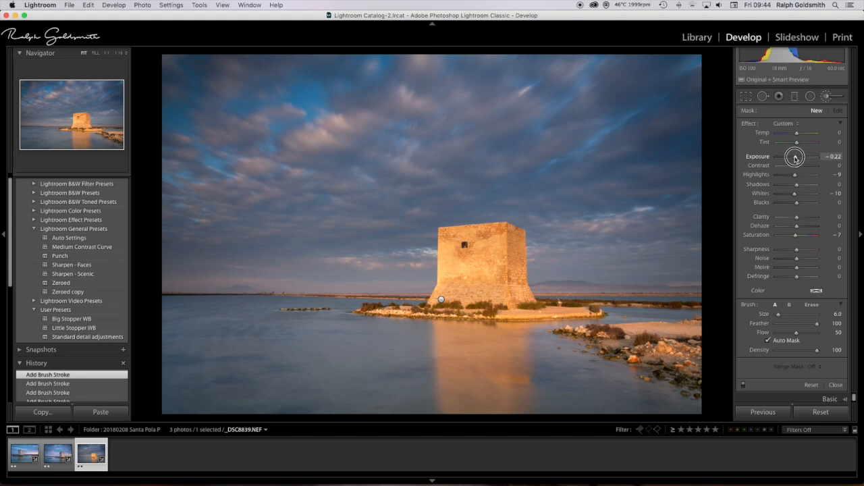
left_click_drag(795, 157, 793, 158)
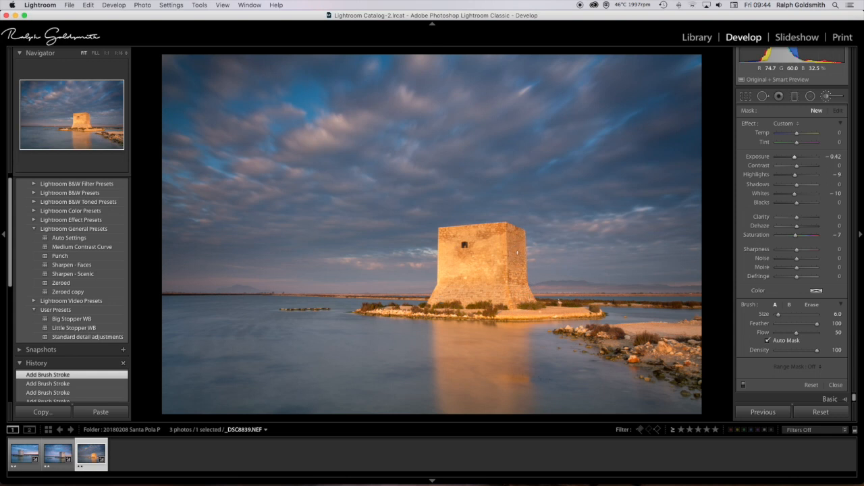
left_click(526, 296)
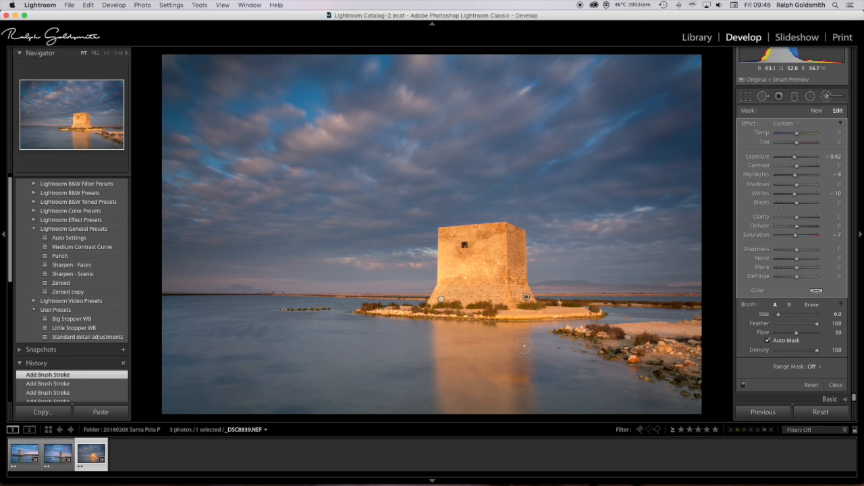
left_click_drag(795, 158, 797, 159)
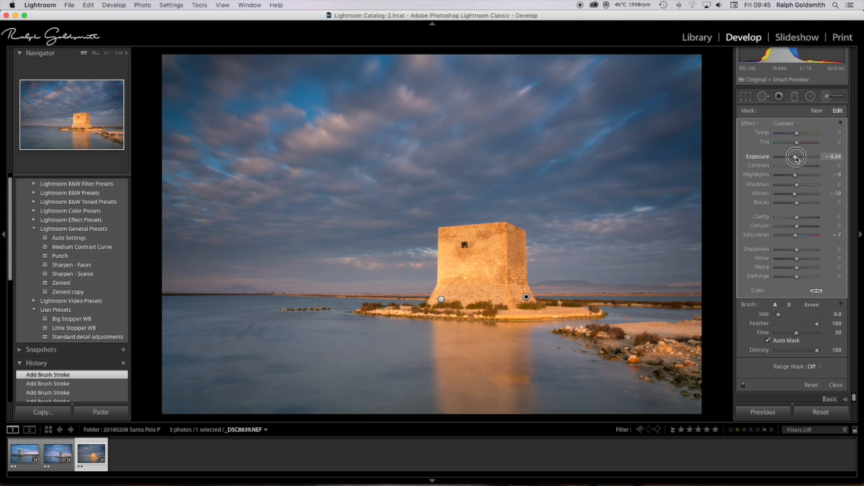
left_click_drag(797, 158, 797, 159)
left_click(826, 97)
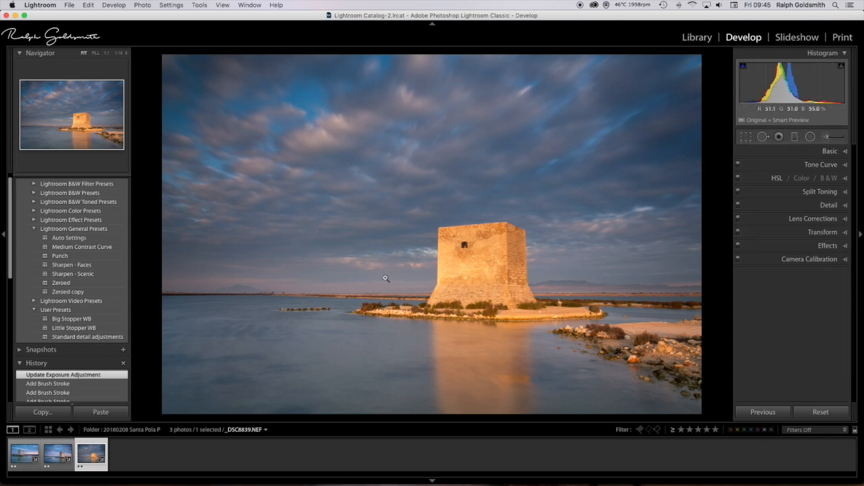
Apply a post-crop vignette with an amount of −11
left_click(845, 245)
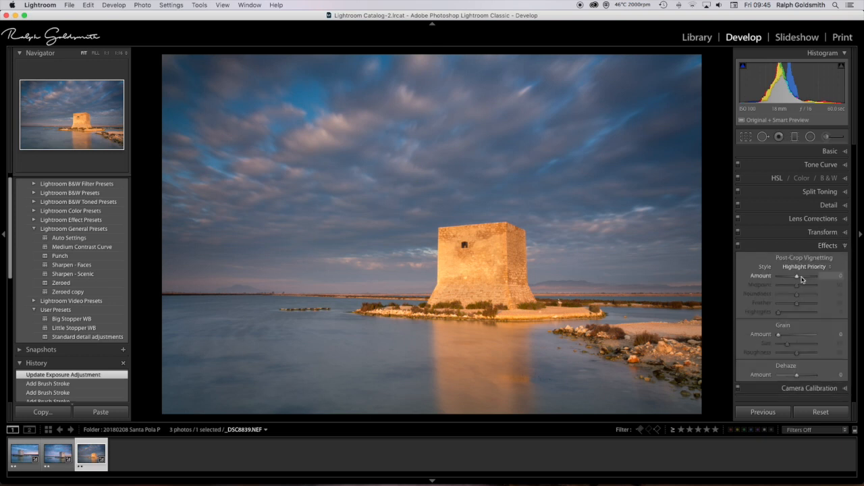
left_click_drag(798, 278, 794, 278)
left_click(845, 246)
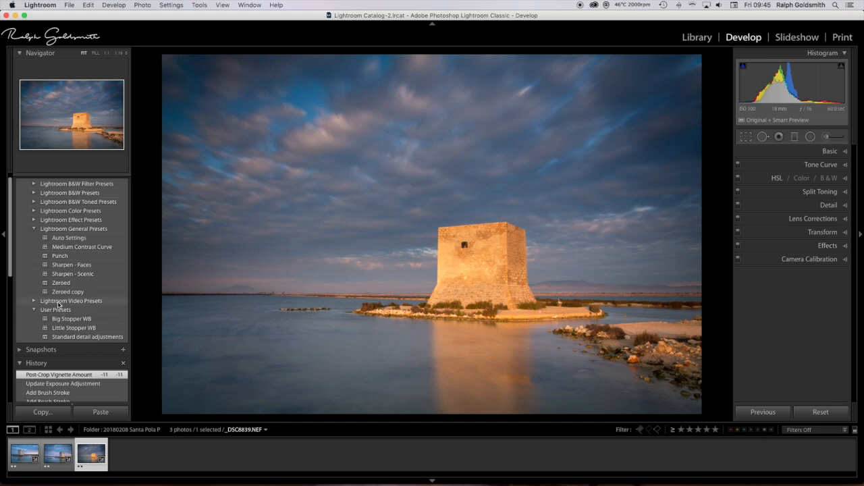
Sharpen the third photo with the Sharpen - Scenic preset and set the sharpening masking to 14 using the mask preview
left_click(74, 274)
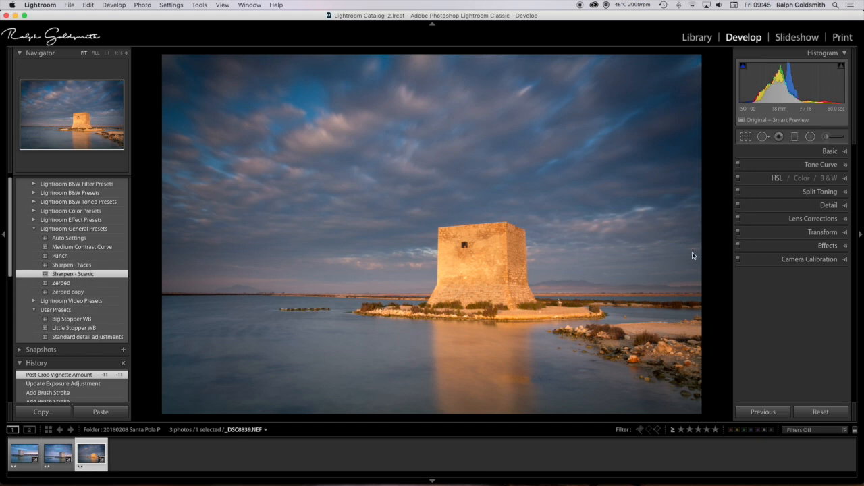
left_click(845, 206)
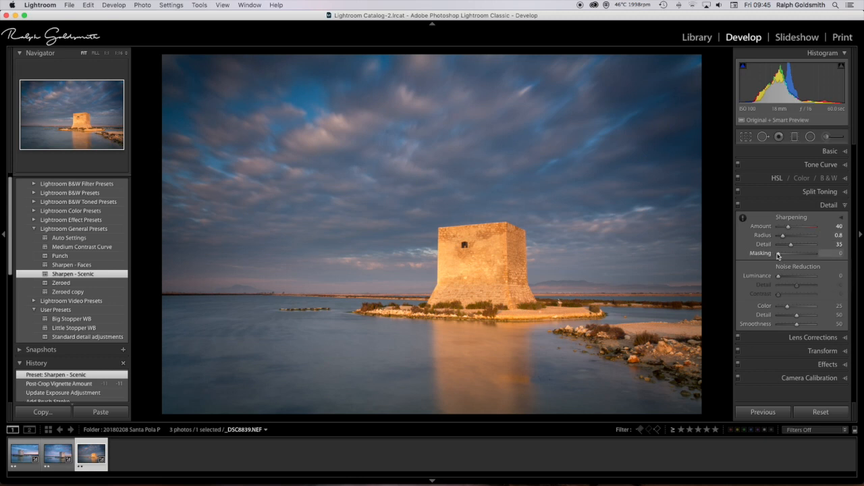
key("alt")
left_click_drag(779, 255, 784, 254)
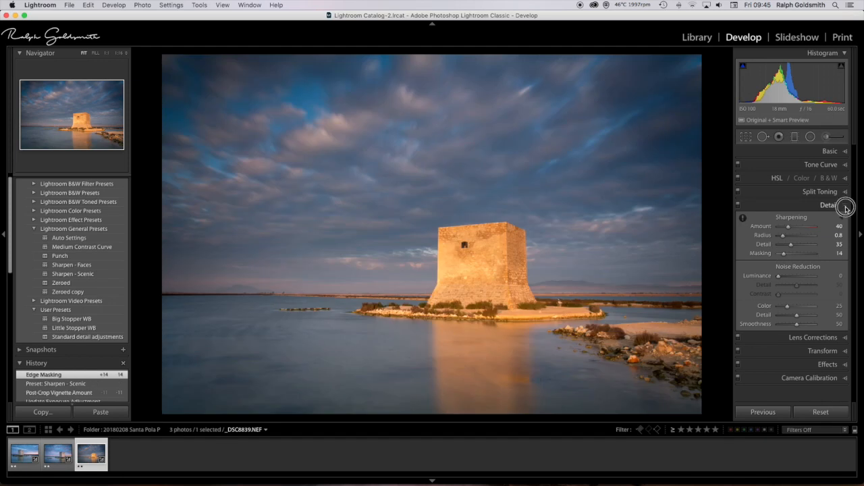
left_click(845, 206)
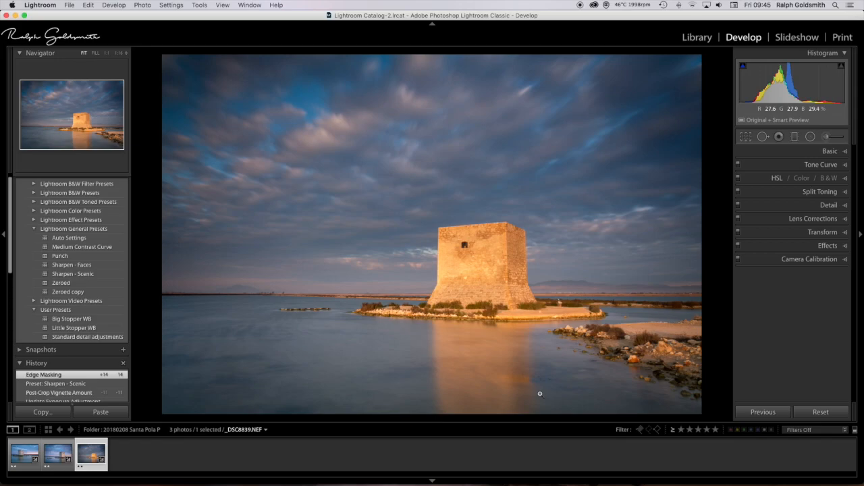
Review the edited photos full screen and in the Develop view, going through all three
key("f")
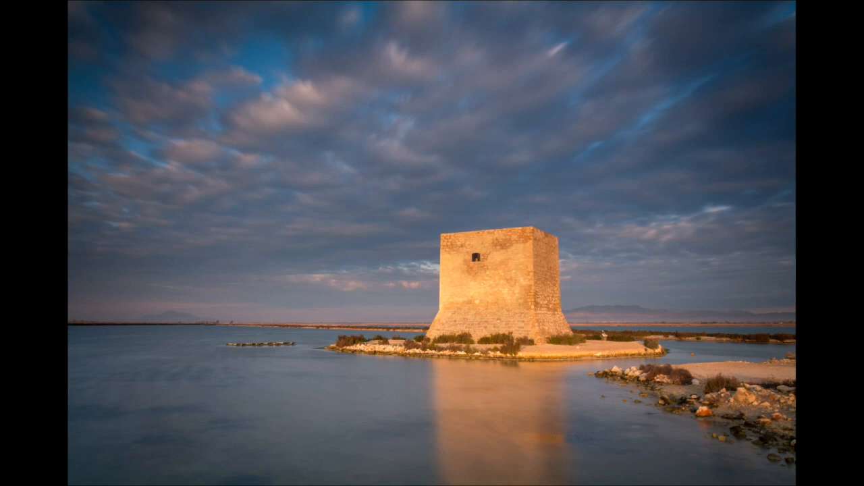
key("Right")
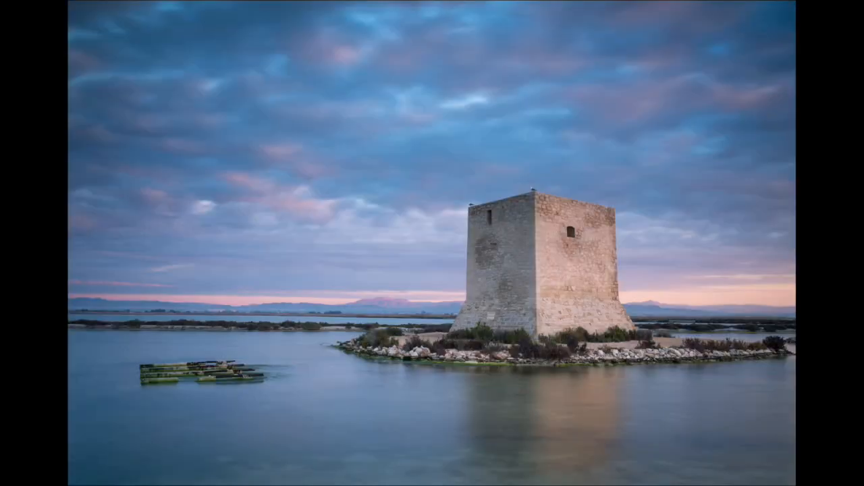
key("Right")
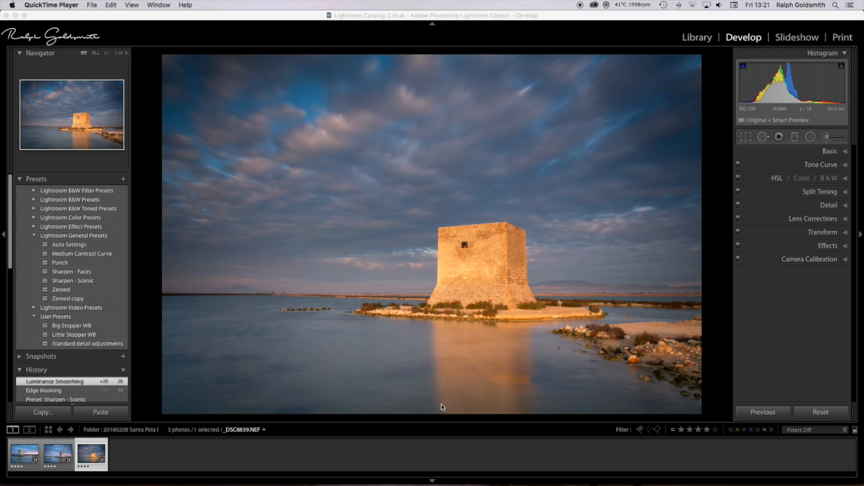
left_click(30, 462)
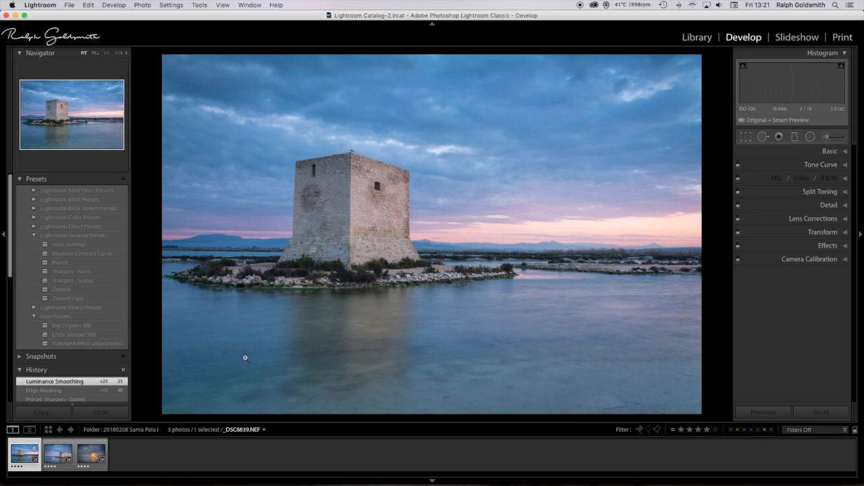
key("Right")
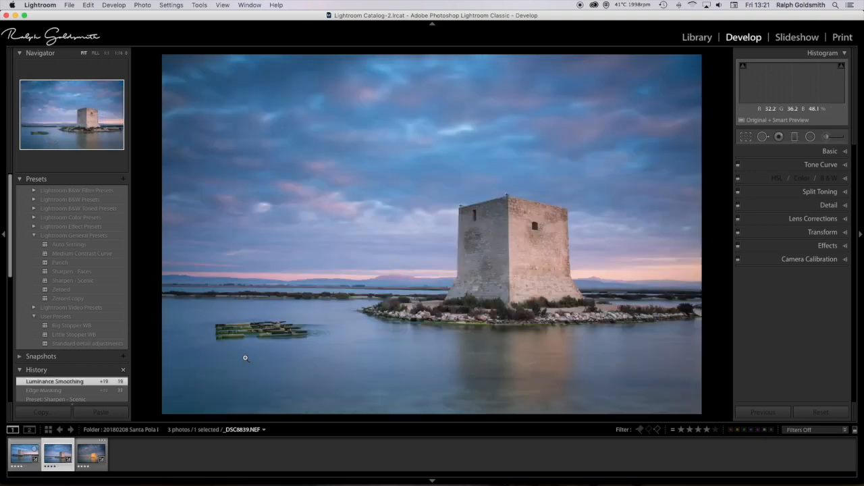
key("Right")
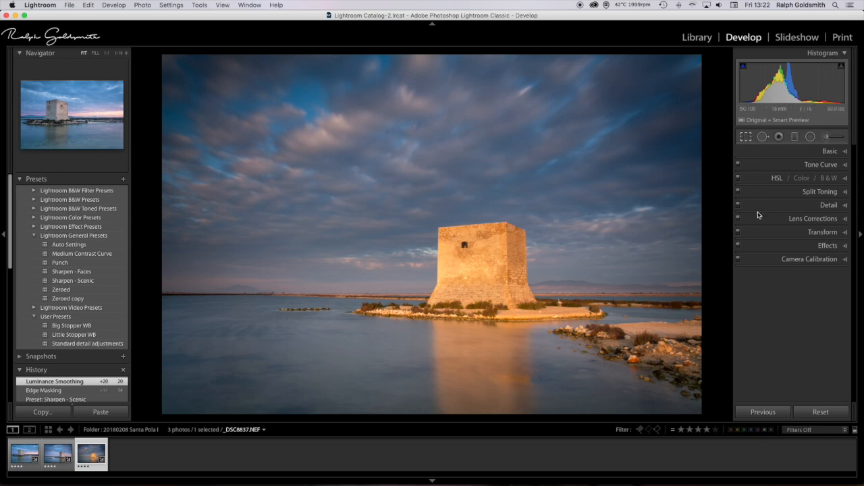
Crop the third photo to 16 x 9, shifting the frame to keep the full sky, and preview it full screen
key("r")
left_click(817, 168)
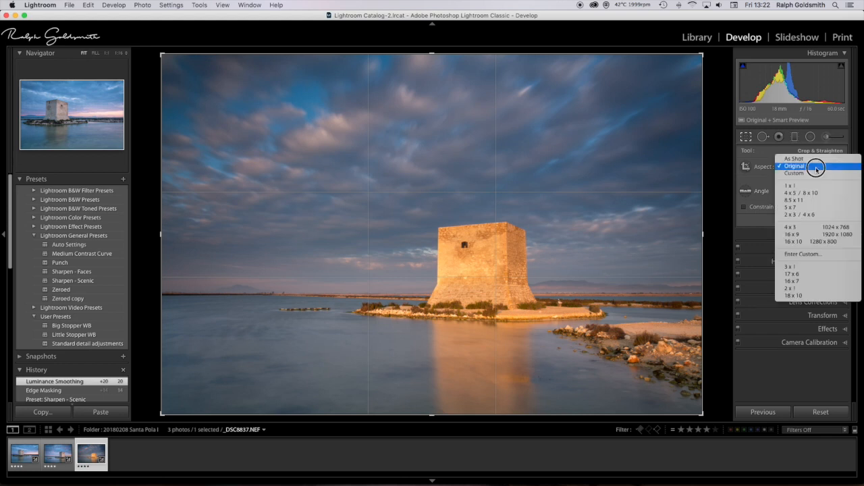
left_click(804, 235)
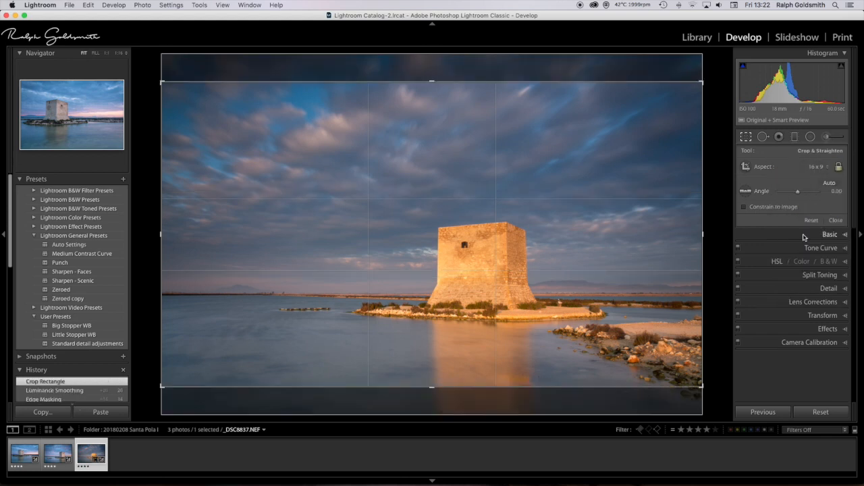
left_click_drag(527, 189, 525, 220)
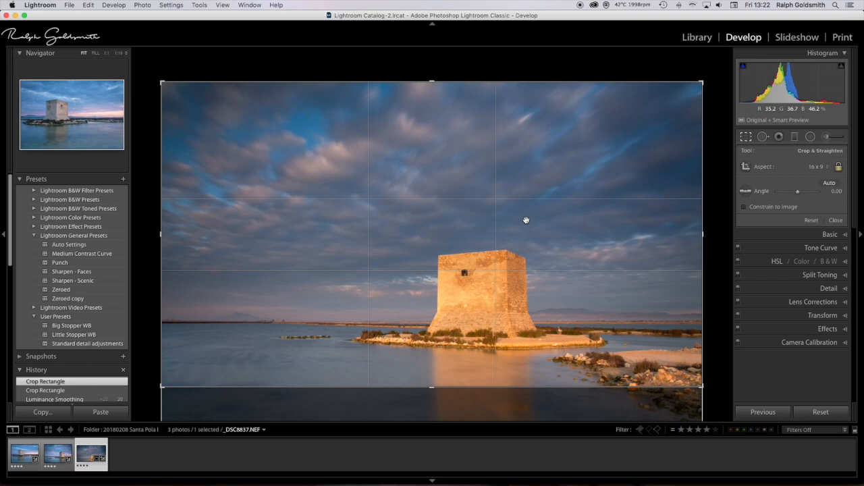
key("Return")
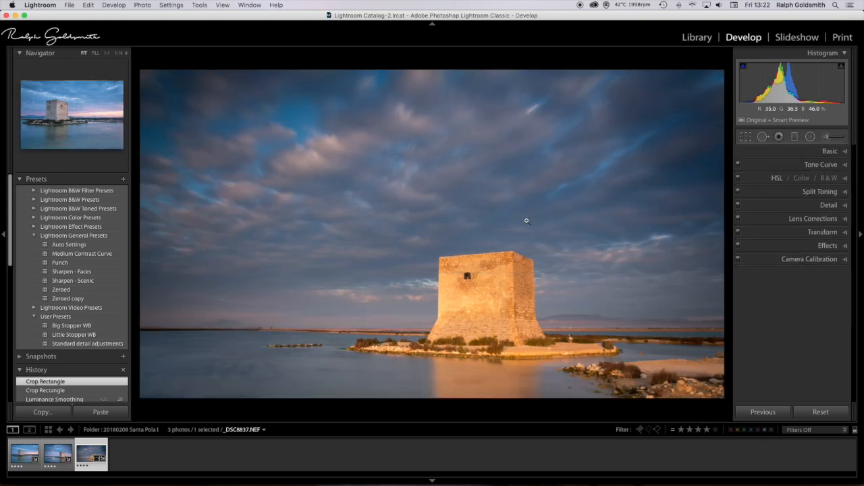
key("f")
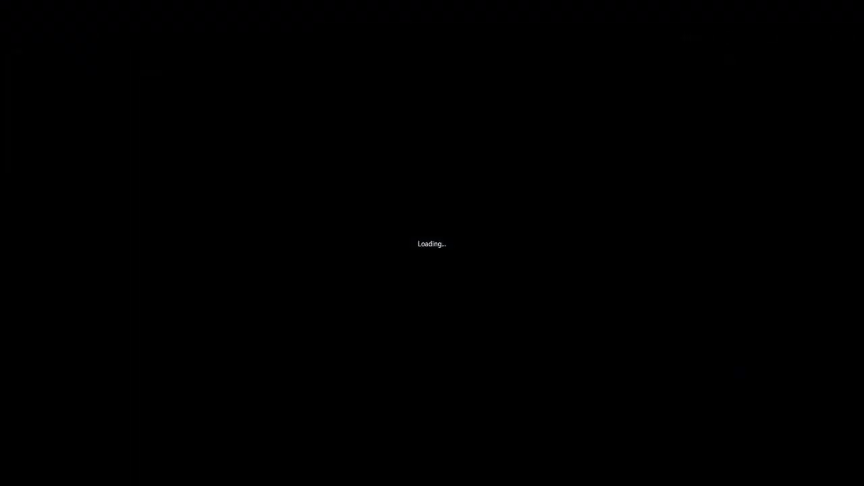